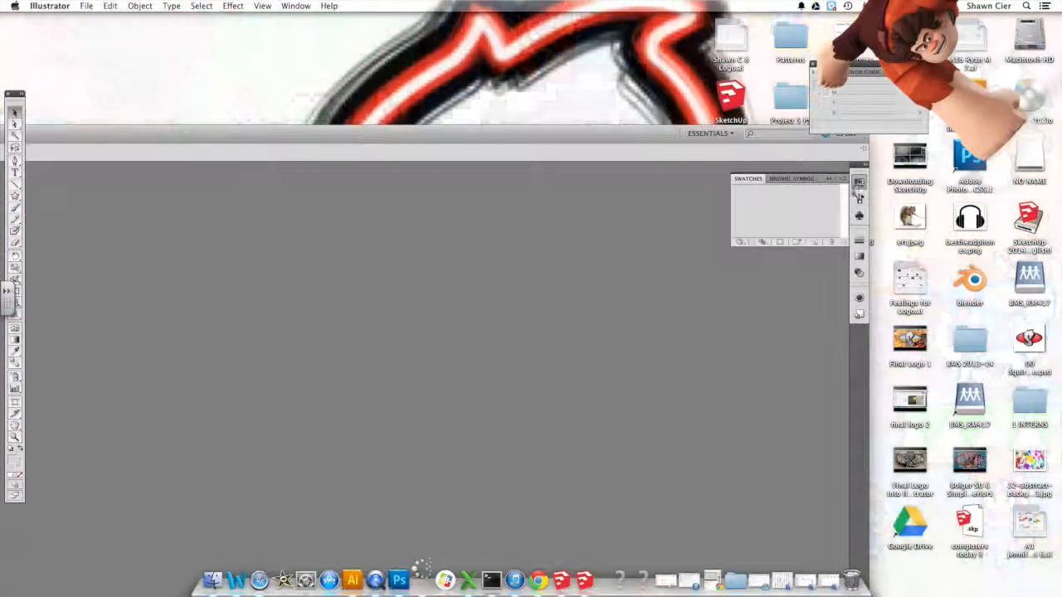
- Browse to the DCIM > 100PHOTO folder on the NO NAME drive, bring its last photos into view, and move the window aside
{"action": "double_click", "coordinate": [1031, 163]}
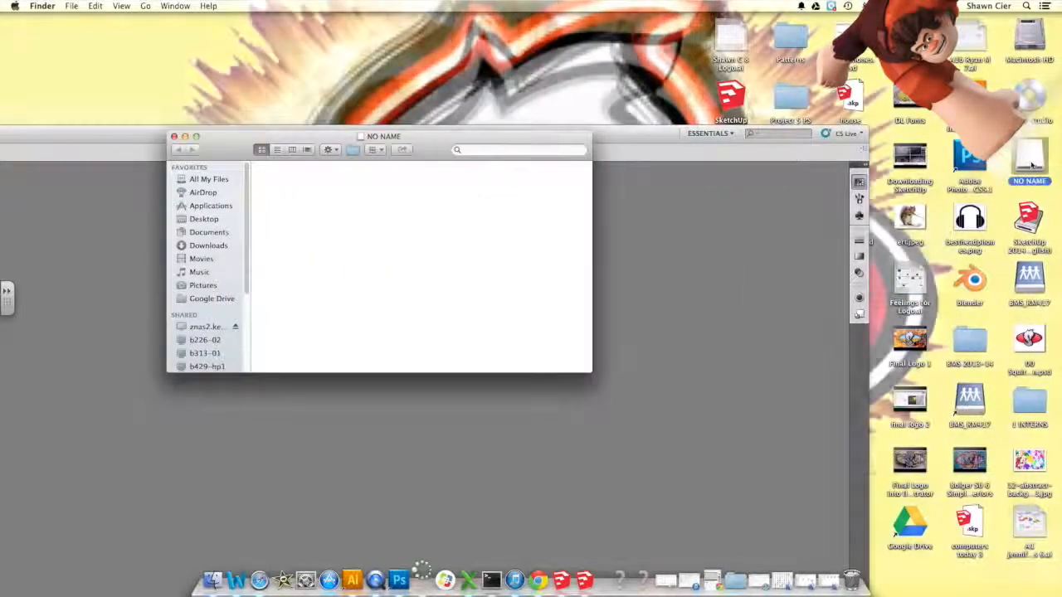
{"action": "left_click_drag", "start_coordinate": [481, 134], "coordinate": [1044, 12]}
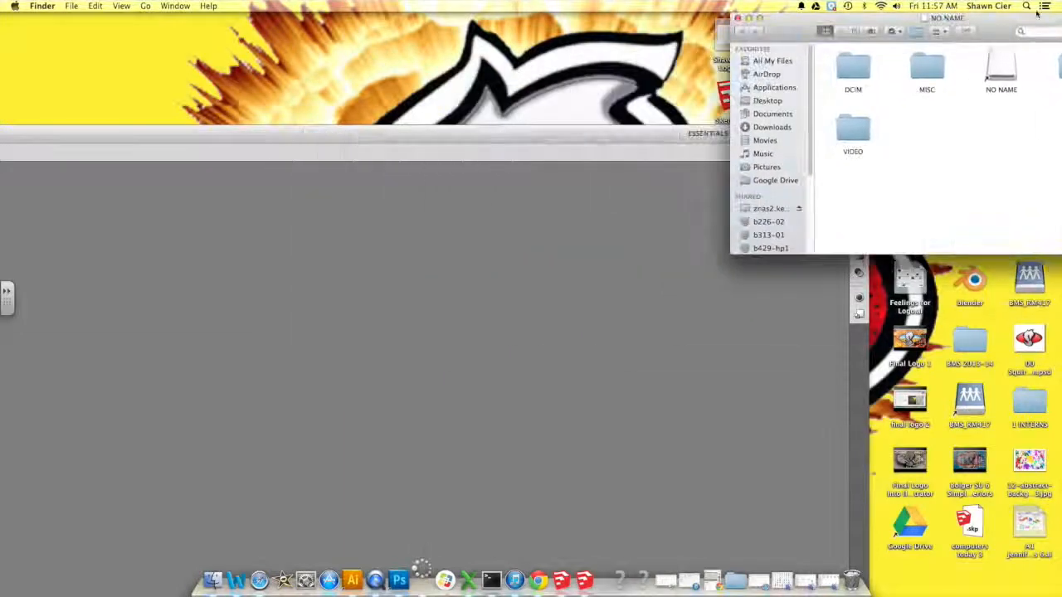
{"action": "double_click", "coordinate": [861, 75]}
{"action": "double_click", "coordinate": [854, 73]}
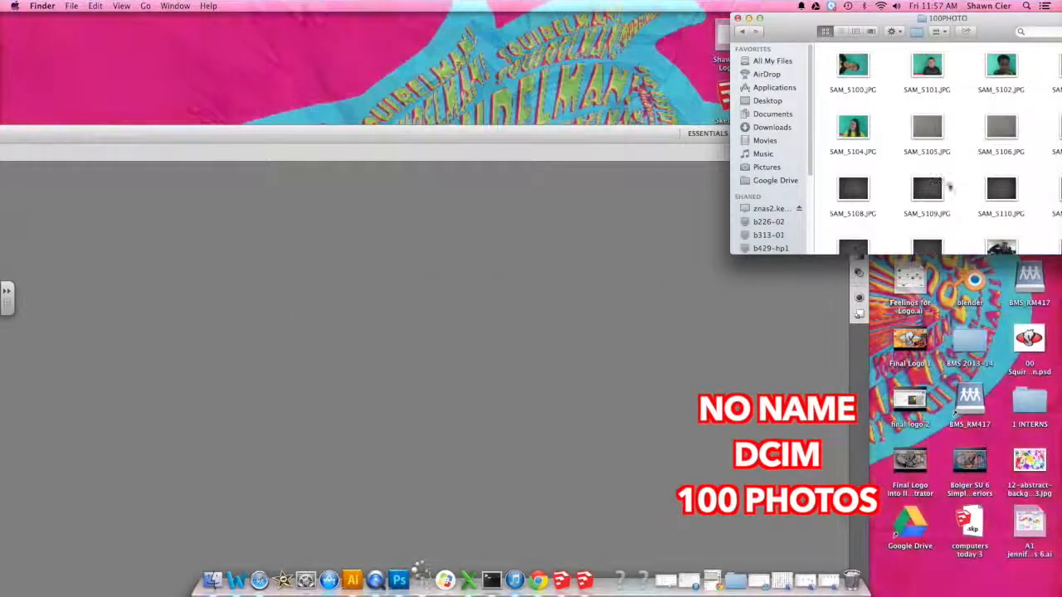
{"action": "left_click_drag", "start_coordinate": [961, 22], "coordinate": [784, 24]}
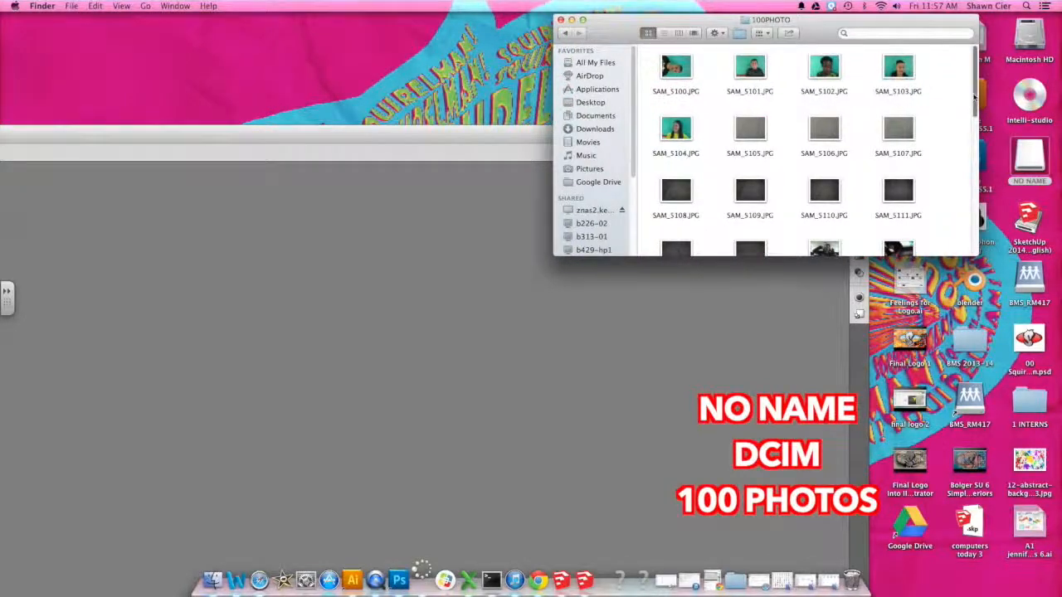
{"action": "left_click_drag", "start_coordinate": [974, 98], "coordinate": [977, 259]}
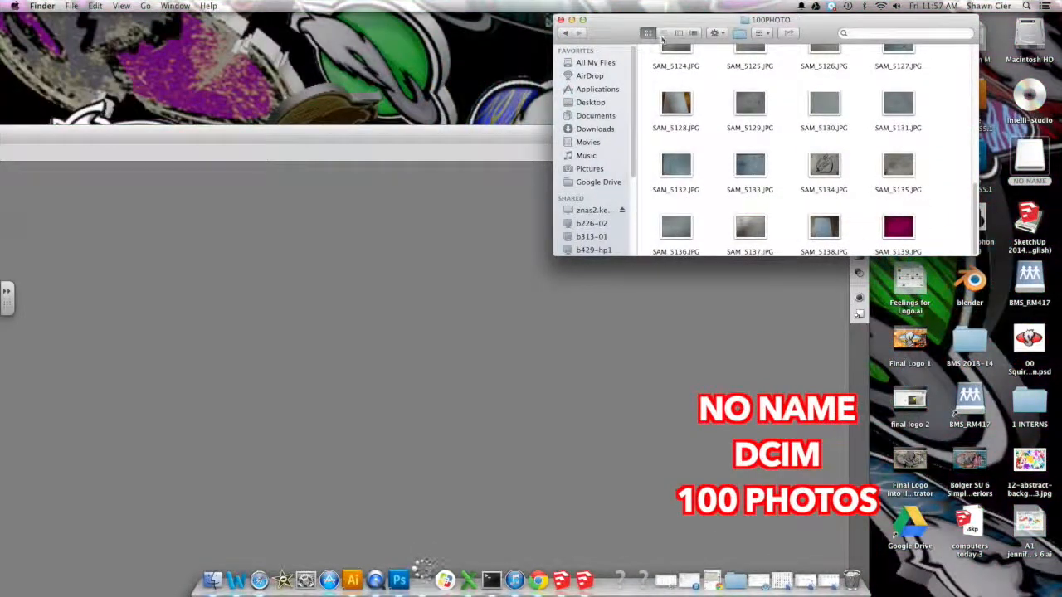
{"action": "left_click_drag", "start_coordinate": [614, 21], "coordinate": [732, 20]}
- Switch to Illustrator and create a document named "Mister C 7 Logo", 11 in wide and 8.5 in high, with units in inches
{"action": "left_click", "coordinate": [390, 139]}
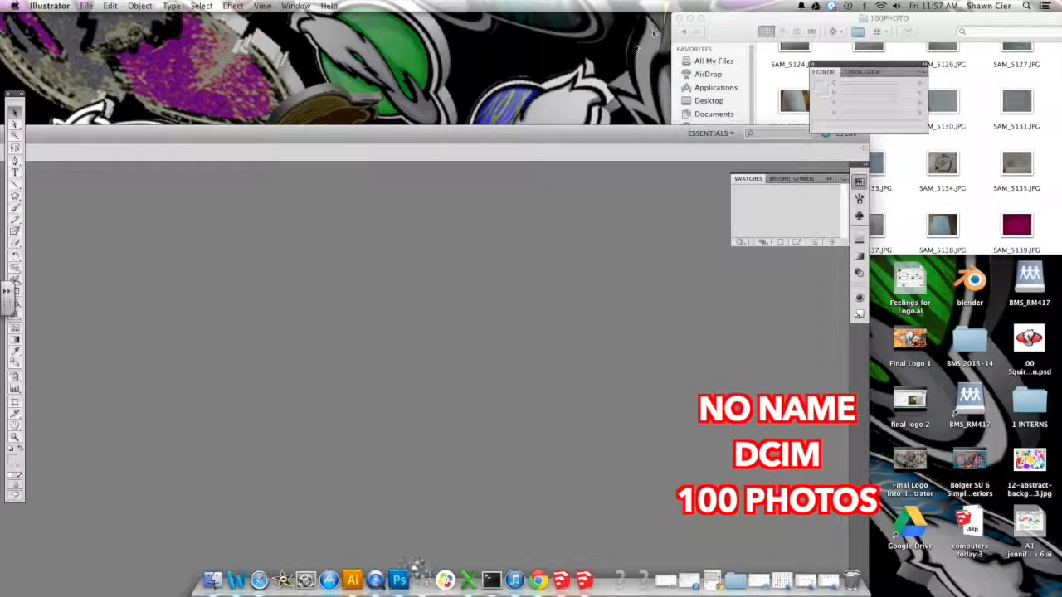
{"action": "left_click_drag", "start_coordinate": [393, 139], "coordinate": [617, 11]}
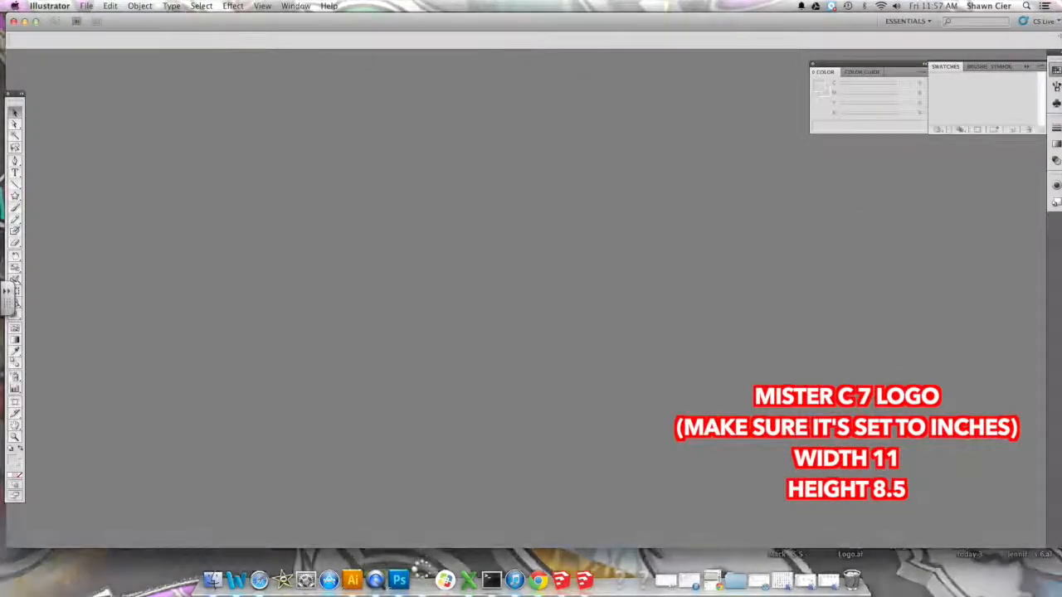
{"action": "left_click", "coordinate": [86, 5]}
{"action": "left_click", "coordinate": [94, 19]}
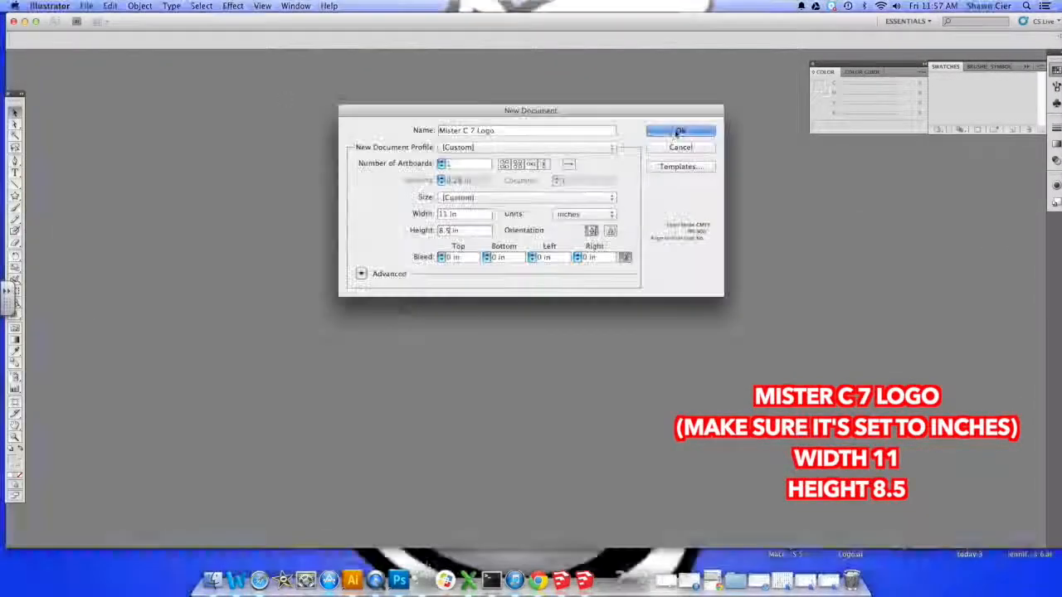
{"action": "left_click", "coordinate": [679, 133]}
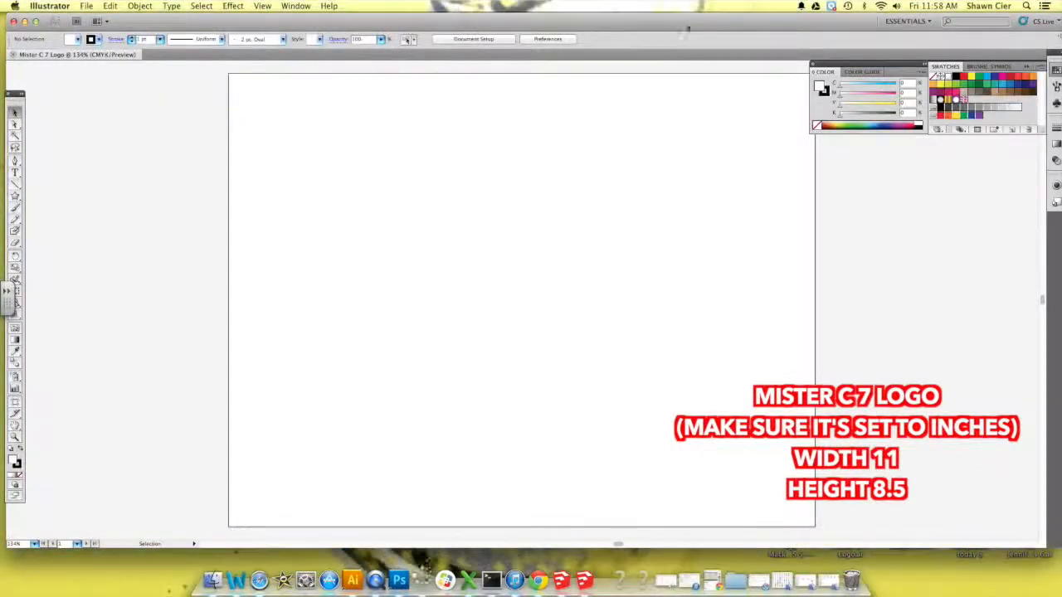
- Place the sketch photo SAM_5135.JPG from the 100PHOTO folder into the logo document
{"action": "left_click_drag", "start_coordinate": [688, 26], "coordinate": [505, 123]}
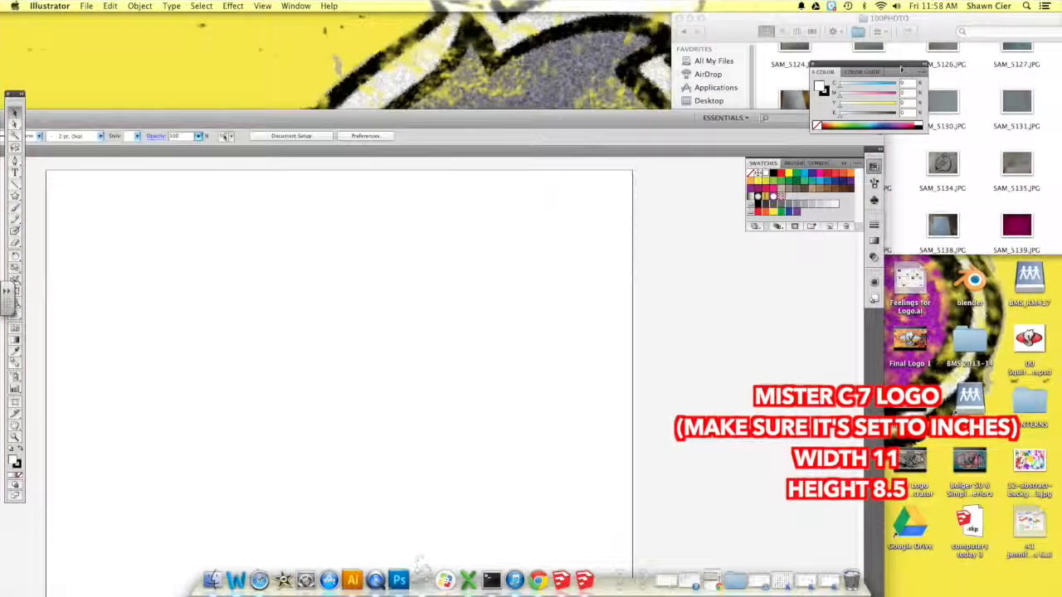
{"action": "left_click_drag", "start_coordinate": [1016, 164], "coordinate": [384, 350]}
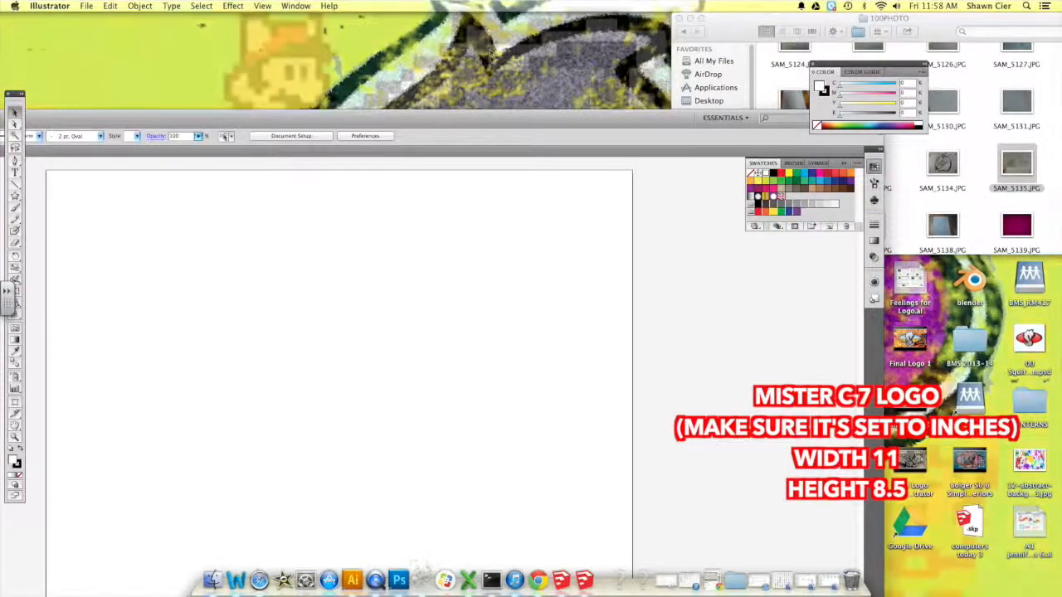
{"action": "left_click_drag", "start_coordinate": [468, 121], "coordinate": [659, 17]}
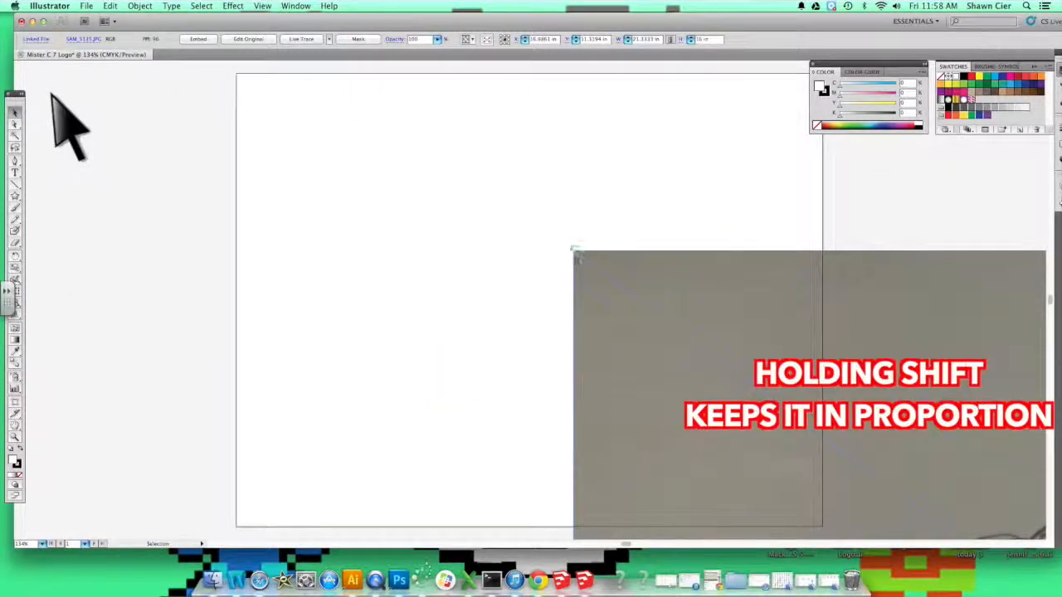
- Scale the sketch photo proportionally to about 6.88 by 5.16 in and place it near the middle of the artboard
{"action": "left_click_drag", "start_coordinate": [573, 250], "coordinate": [970, 490]}
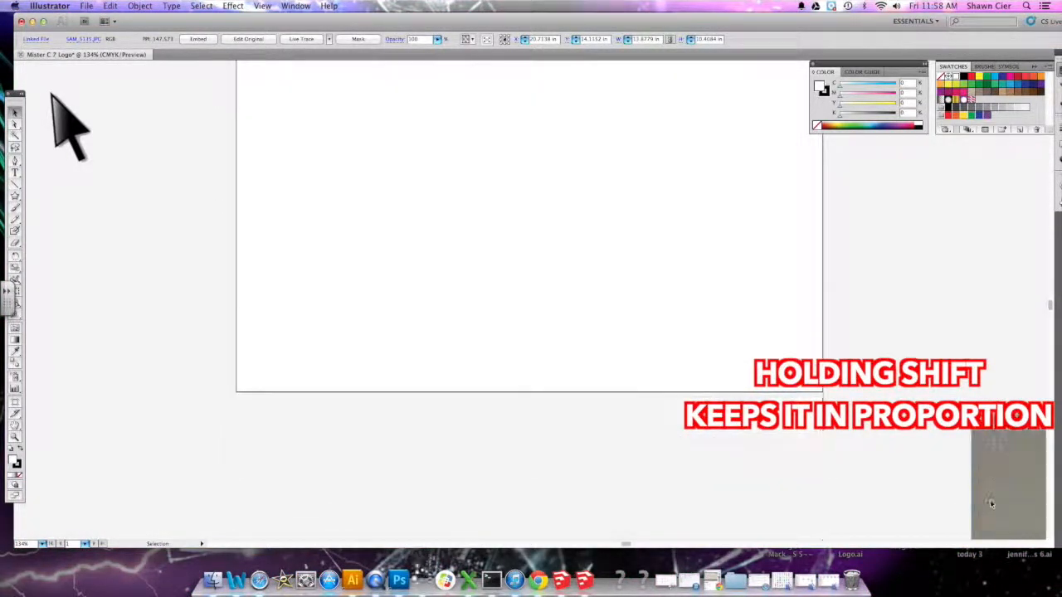
{"action": "left_click_drag", "start_coordinate": [990, 501], "coordinate": [426, 178]}
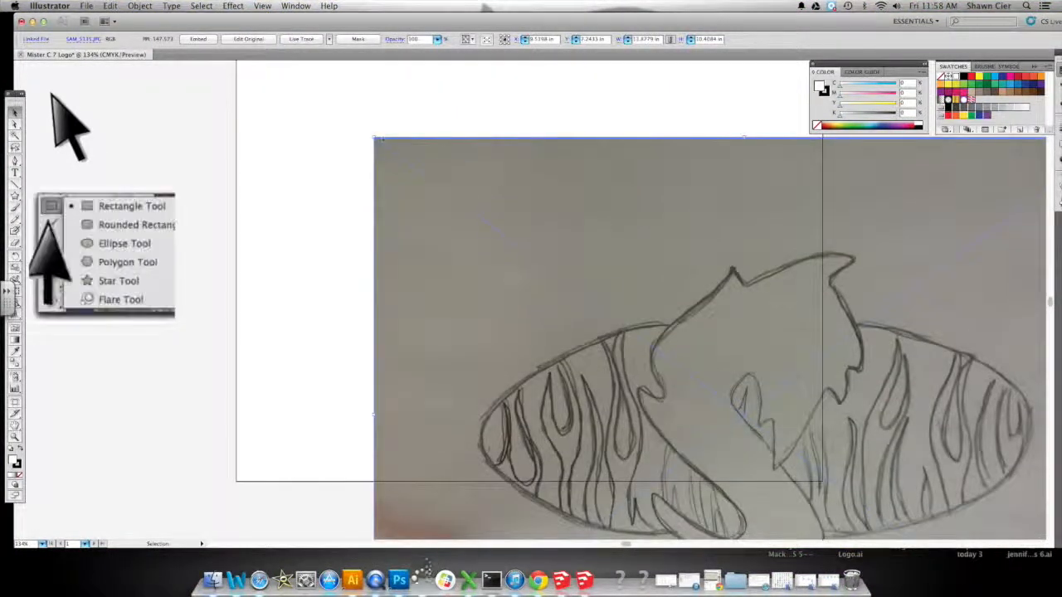
{"action": "mouse_move", "coordinate": [375, 141]}
{"action": "left_mouse_down"}
{"action": "mouse_move", "coordinate": [716, 406]}
{"action": "mouse_move", "coordinate": [745, 443]}
{"action": "left_mouse_up"}
{"action": "mouse_move", "coordinate": [886, 489]}
{"action": "left_mouse_down"}
{"action": "mouse_move", "coordinate": [422, 135]}
{"action": "mouse_move", "coordinate": [470, 204]}
{"action": "mouse_move", "coordinate": [522, 208]}
{"action": "mouse_move", "coordinate": [497, 189]}
{"action": "left_mouse_up"}
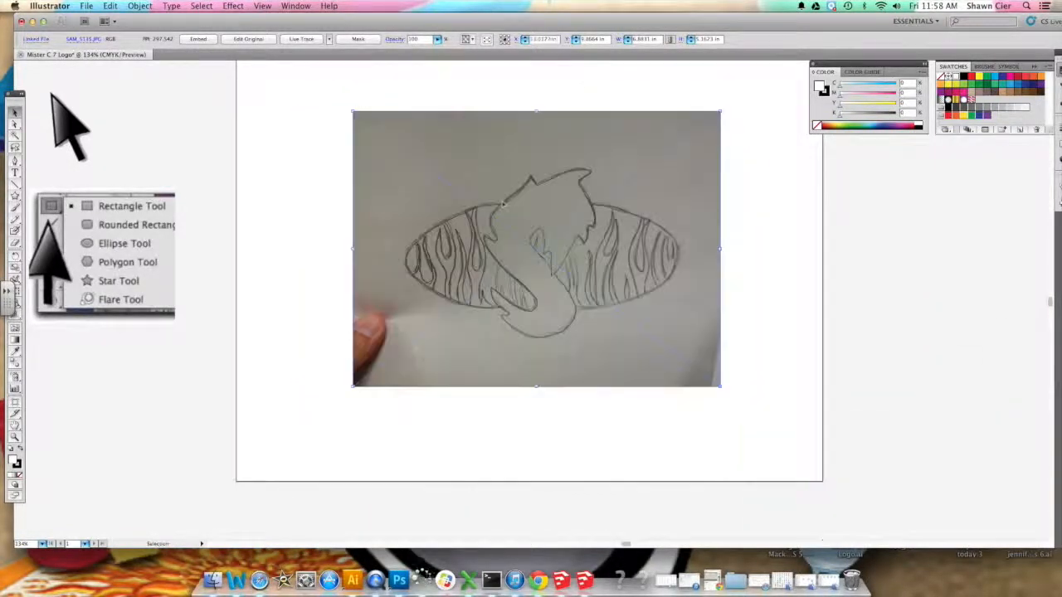
{"action": "left_click", "coordinate": [757, 253]}
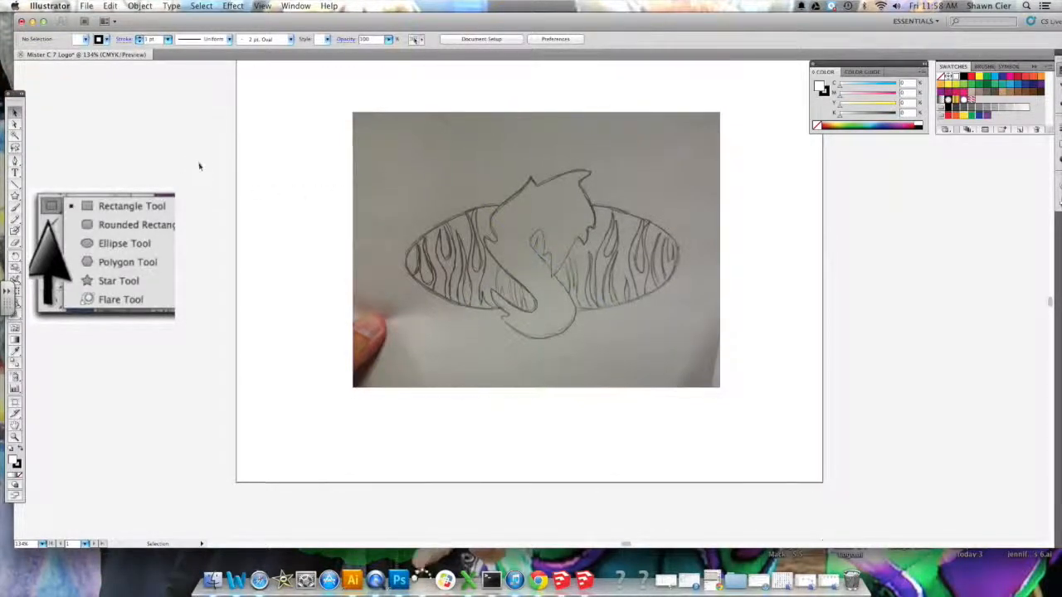
- Draw an ellipse about 4.83 by 2.3 in over the oval in the sketch
{"action": "scroll", "coordinate": [199, 167], "scroll_direction": "up", "scroll_amount": 1}
{"action": "scroll", "coordinate": [199, 167], "scroll_direction": "up", "scroll_amount": 2}
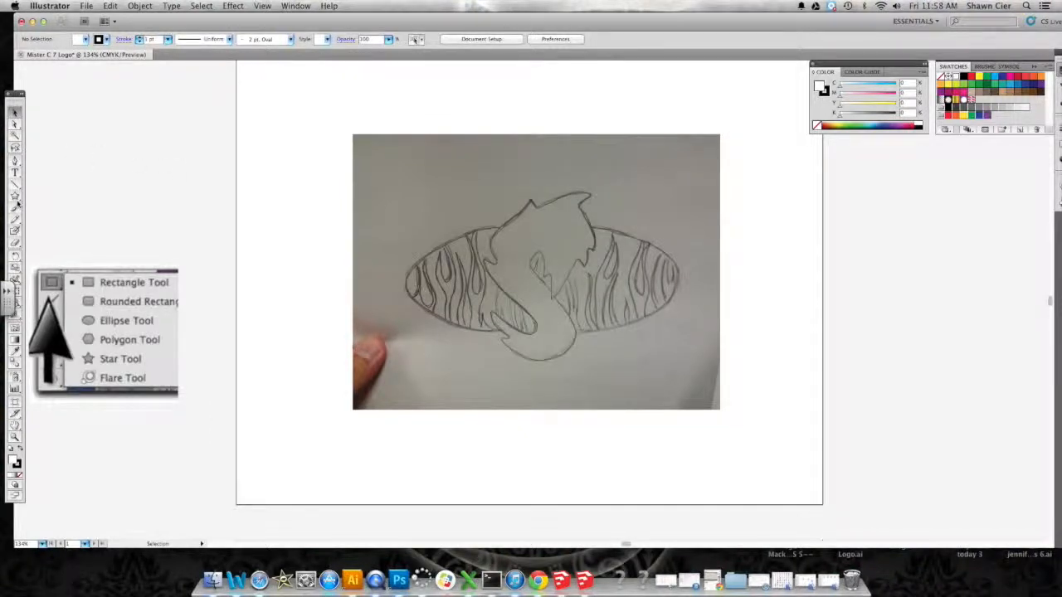
{"action": "left_click_drag", "start_coordinate": [21, 200], "coordinate": [69, 229]}
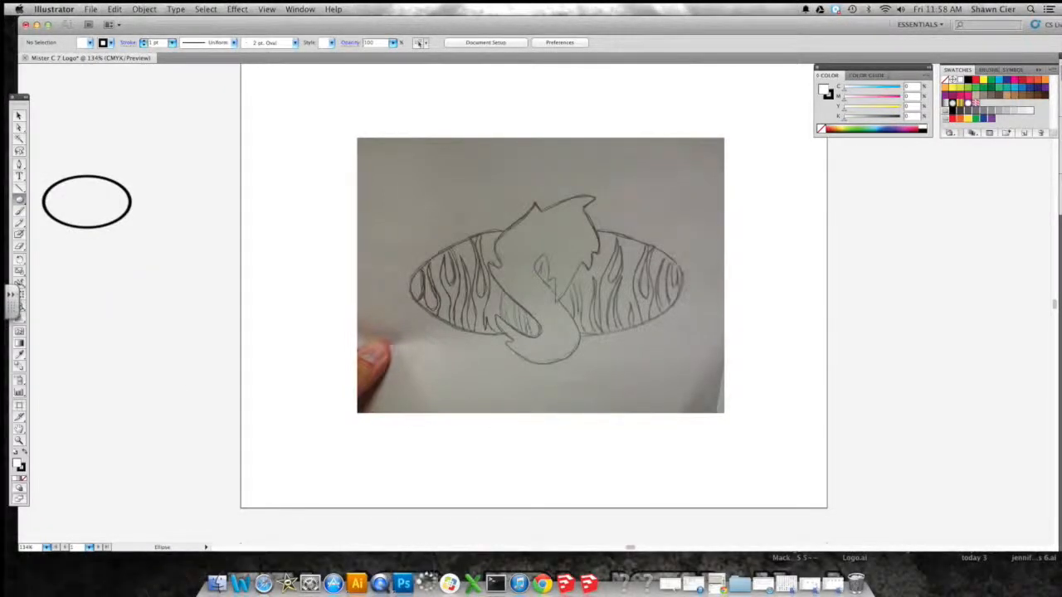
{"action": "left_click_drag", "start_coordinate": [687, 357], "coordinate": [688, 357]}
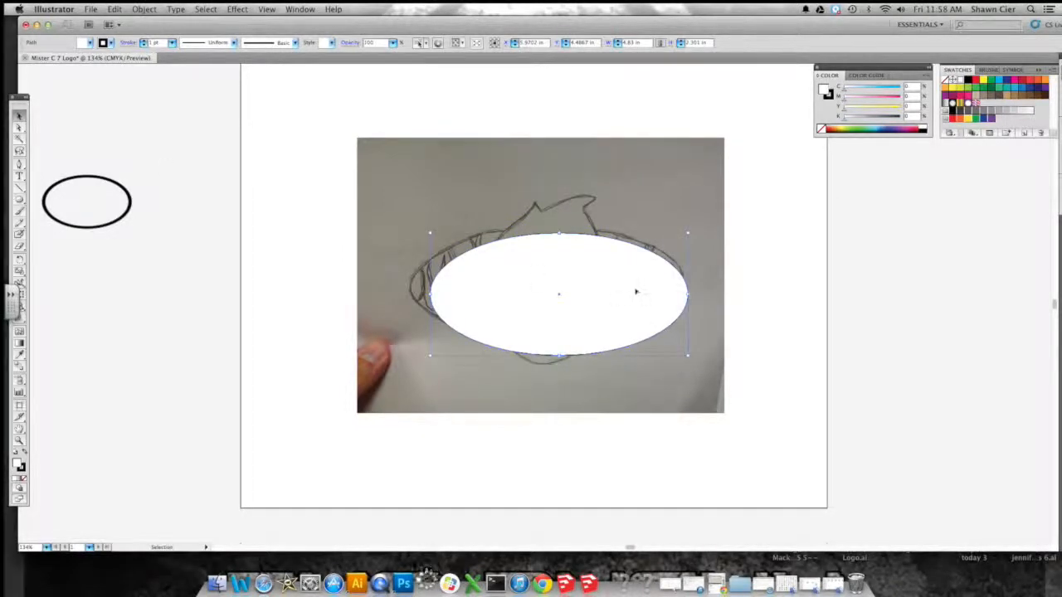
- Remove the ellipse's fill and fit it to the sketched oval at about 5.16 by 2.11 in
{"action": "left_click_drag", "start_coordinate": [636, 291], "coordinate": [685, 285]}
{"action": "left_click_drag", "start_coordinate": [415, 283], "coordinate": [404, 283]}
{"action": "mouse_move", "coordinate": [546, 224]}
{"action": "left_mouse_down"}
{"action": "mouse_move", "coordinate": [546, 239]}
{"action": "mouse_move", "coordinate": [545, 225]}
{"action": "left_mouse_up"}
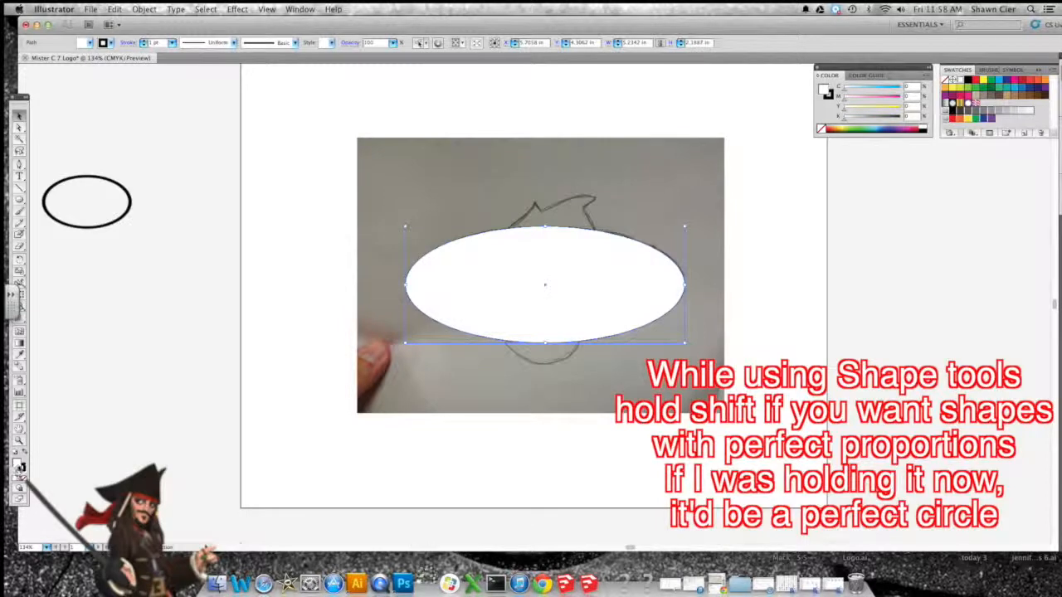
{"action": "left_click", "coordinate": [24, 479]}
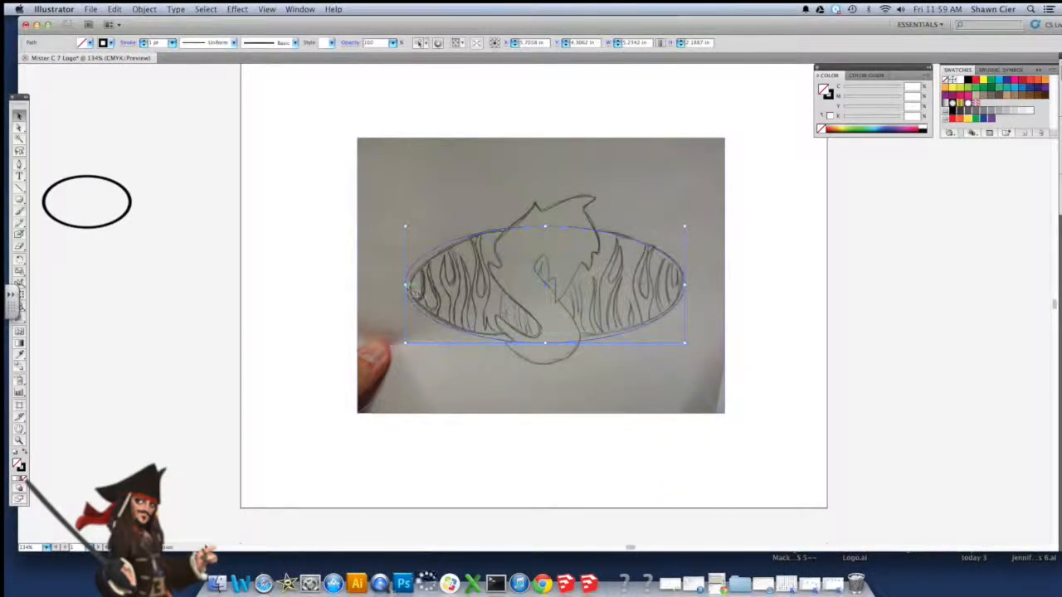
{"action": "left_click_drag", "start_coordinate": [407, 286], "coordinate": [409, 285]}
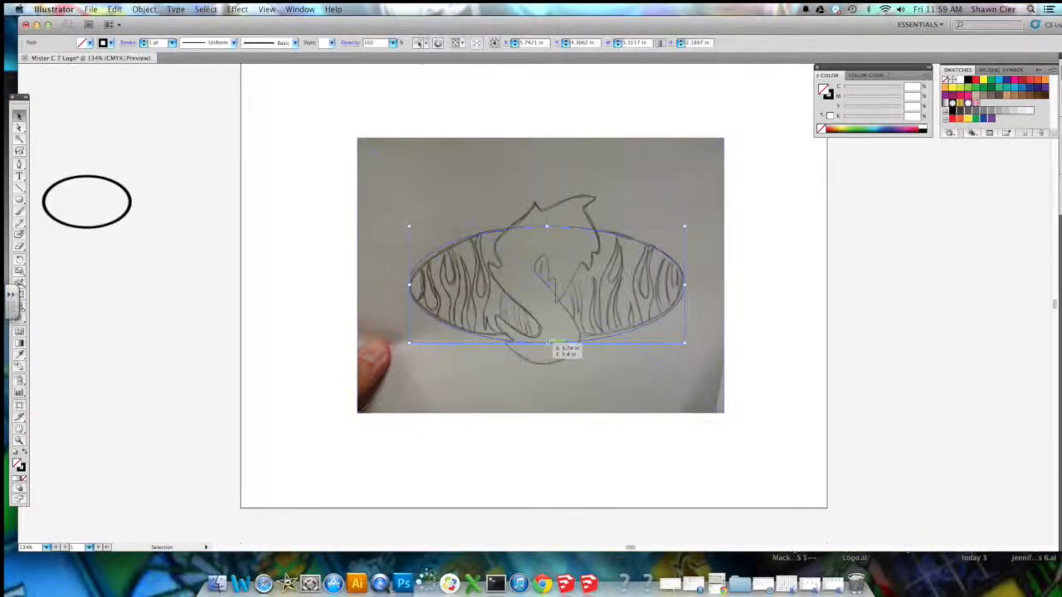
{"action": "left_click_drag", "start_coordinate": [547, 342], "coordinate": [547, 338]}
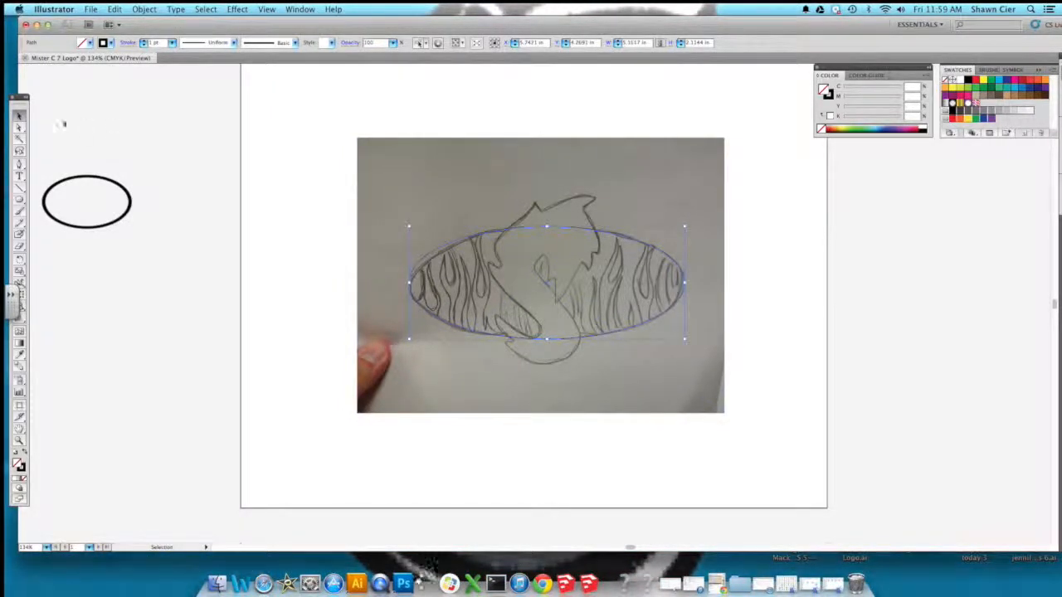
{"action": "left_click", "coordinate": [282, 188]}
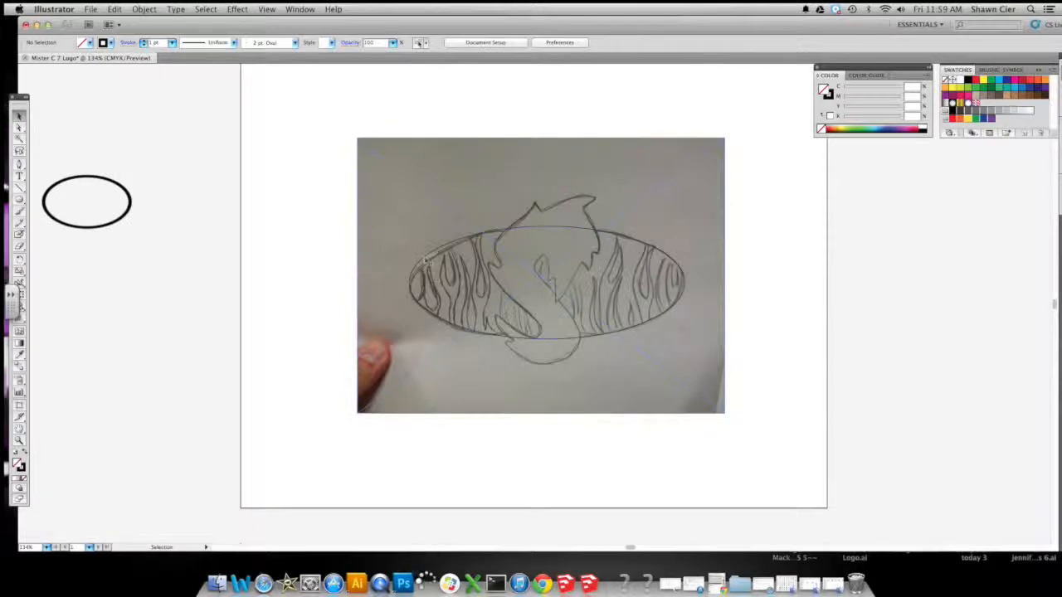
- Lock the ellipse outline in place over the sketch
{"action": "left_click", "coordinate": [433, 253]}
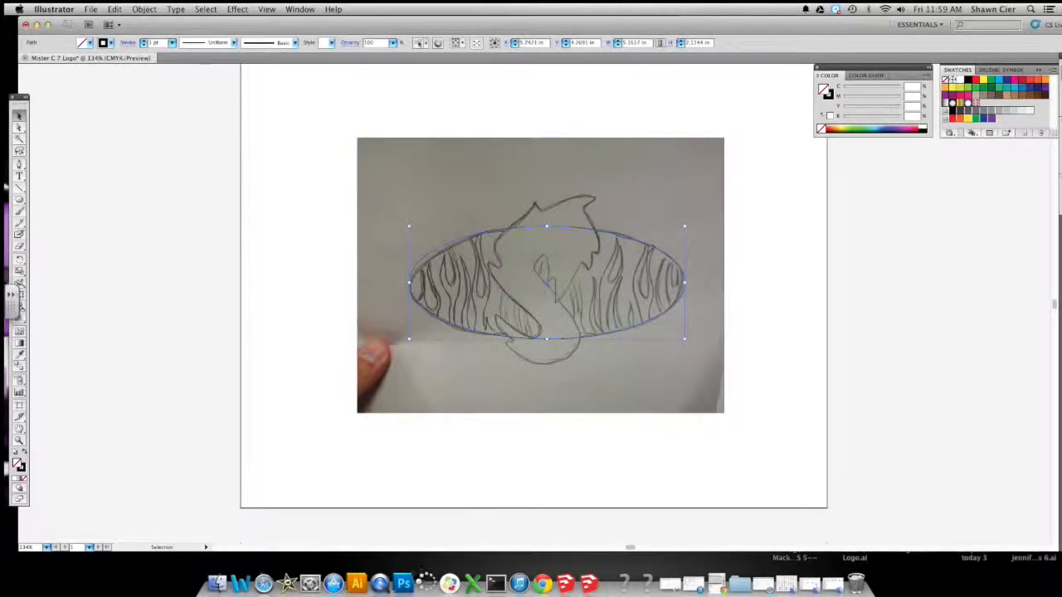
{"action": "left_click", "coordinate": [144, 10]}
{"action": "mouse_move", "coordinate": [166, 72]}
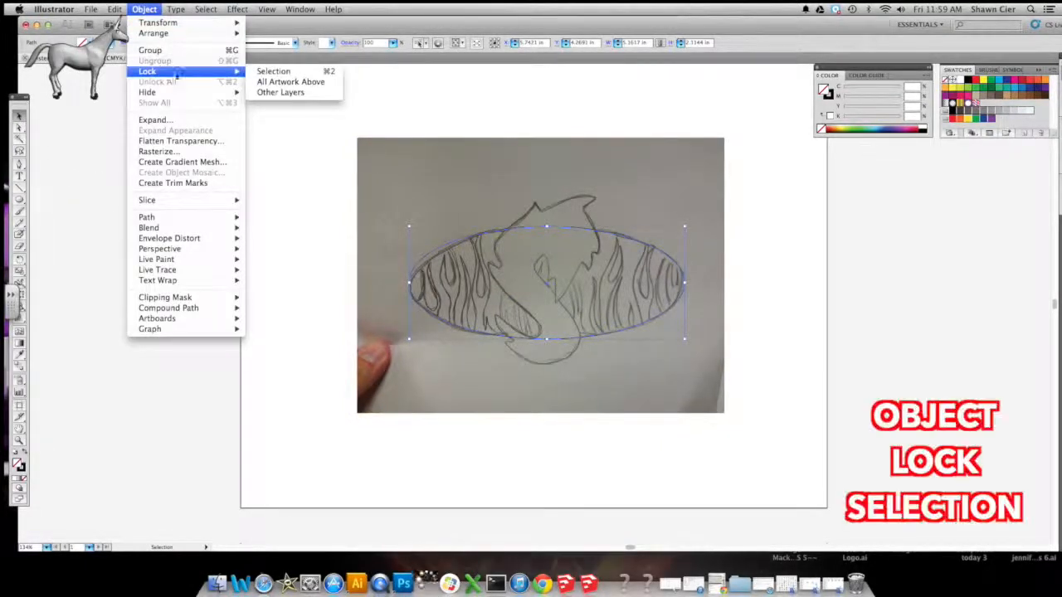
{"action": "left_click", "coordinate": [282, 73]}
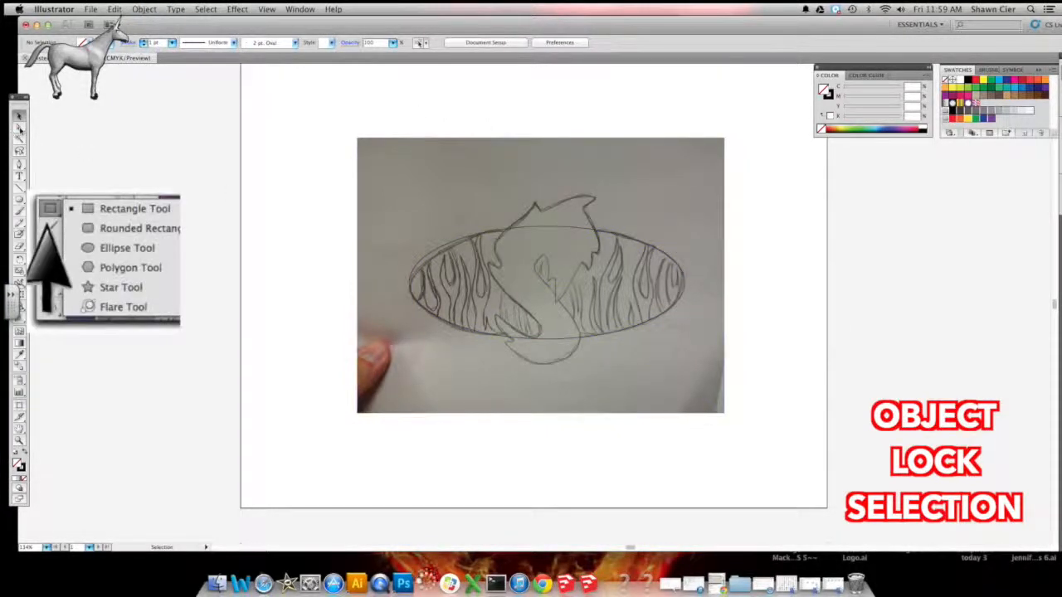
- Add a separate text letter "C" in 72 pt Action Comics Black beside the artboard, below the S
{"action": "left_click", "coordinate": [19, 163]}
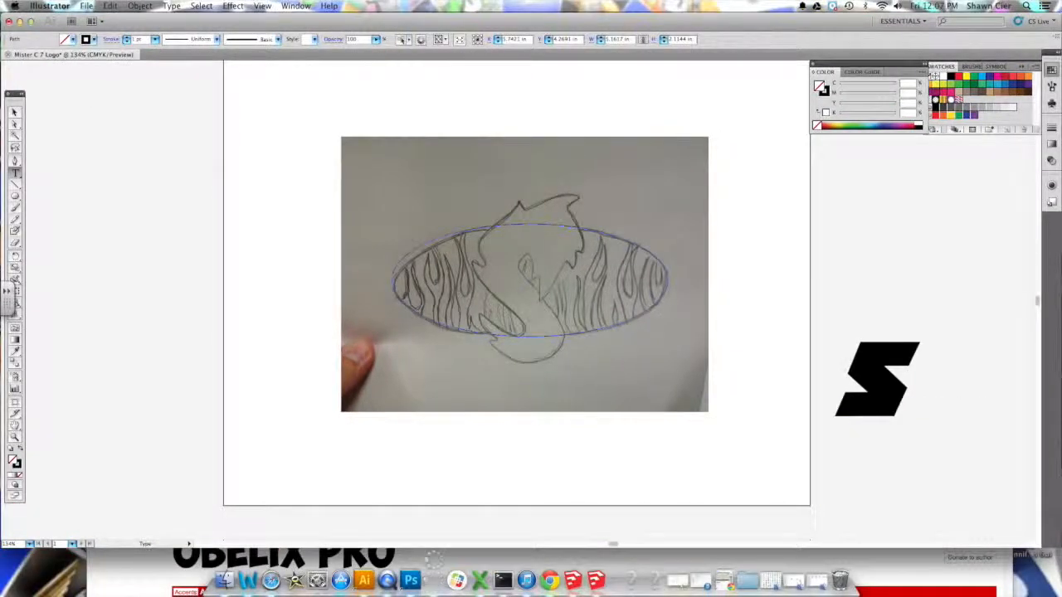
{"action": "left_click", "coordinate": [886, 493]}
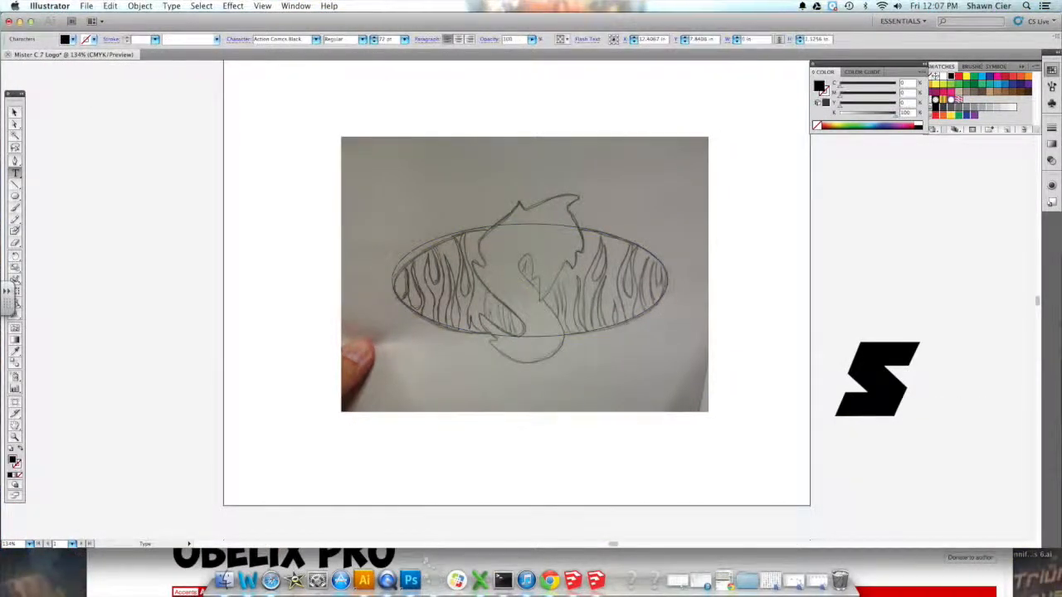
{"action": "type", "text": "C"}
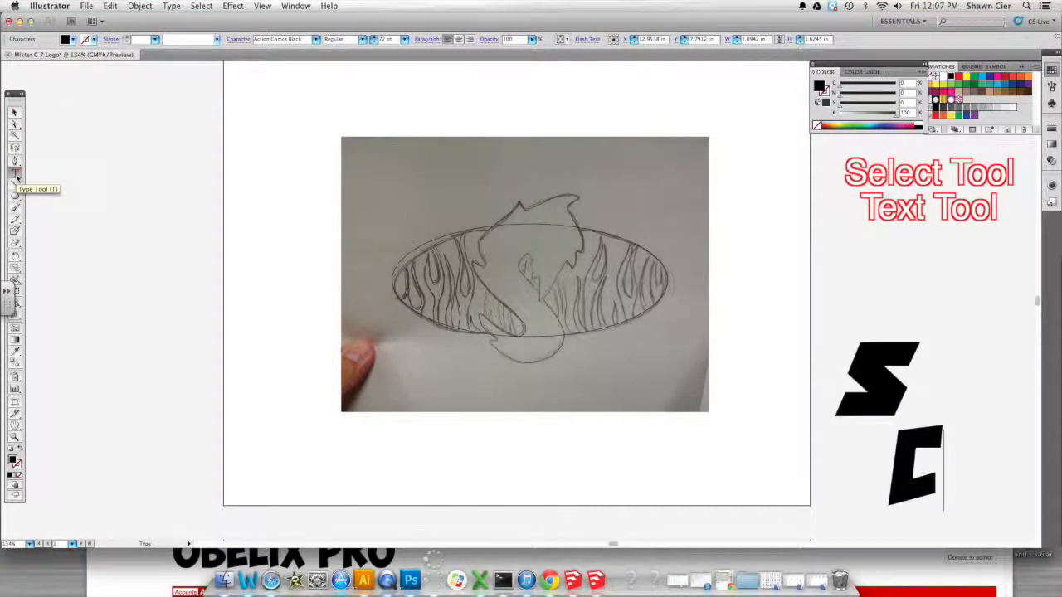
- Move the letter C up so it overlaps the S, and give it a green fill
{"action": "left_click", "coordinate": [14, 112]}
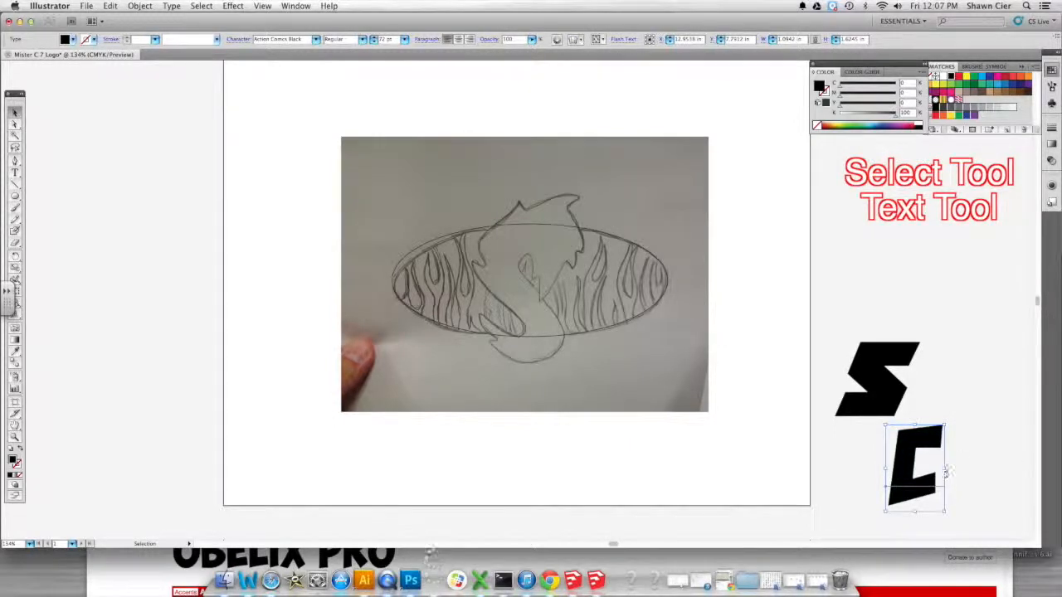
{"action": "left_click", "coordinate": [950, 473]}
{"action": "left_click_drag", "start_coordinate": [922, 440], "coordinate": [923, 369]}
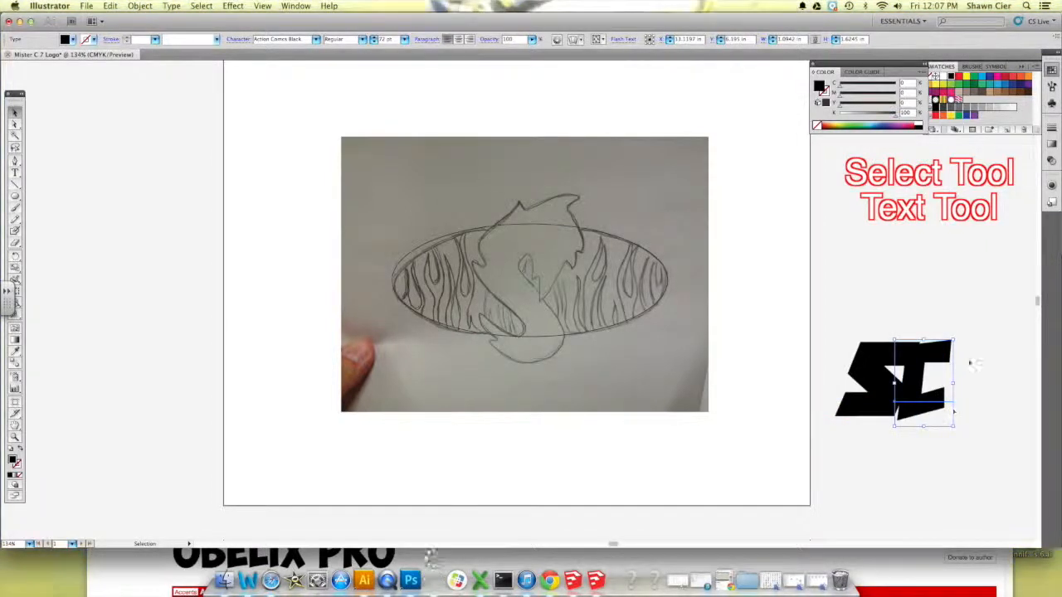
{"action": "left_click", "coordinate": [959, 86]}
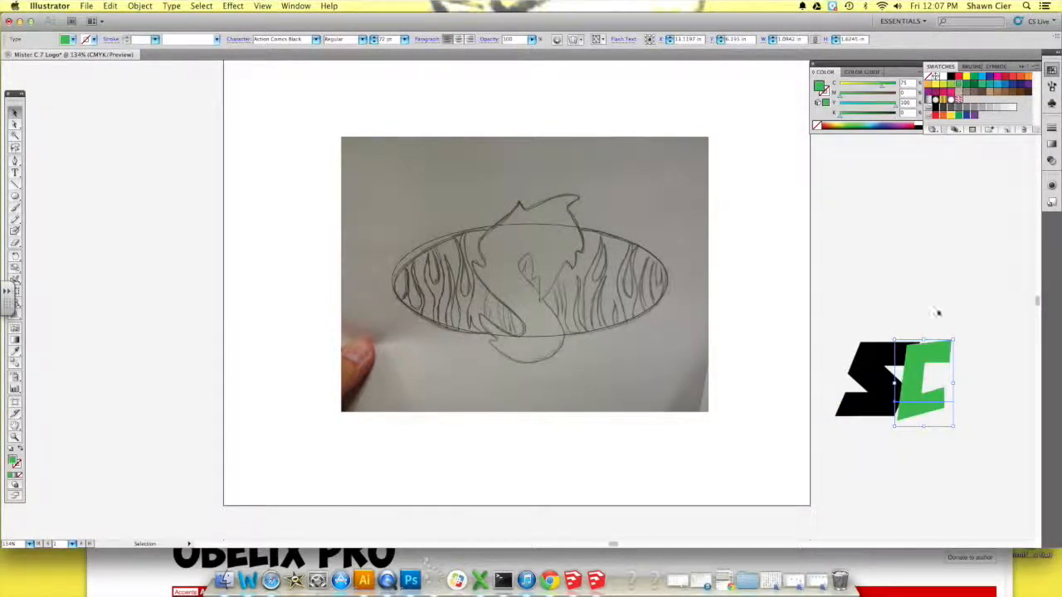
- Send the green letter C to the back so it sits behind the black S
{"action": "left_click", "coordinate": [139, 6]}
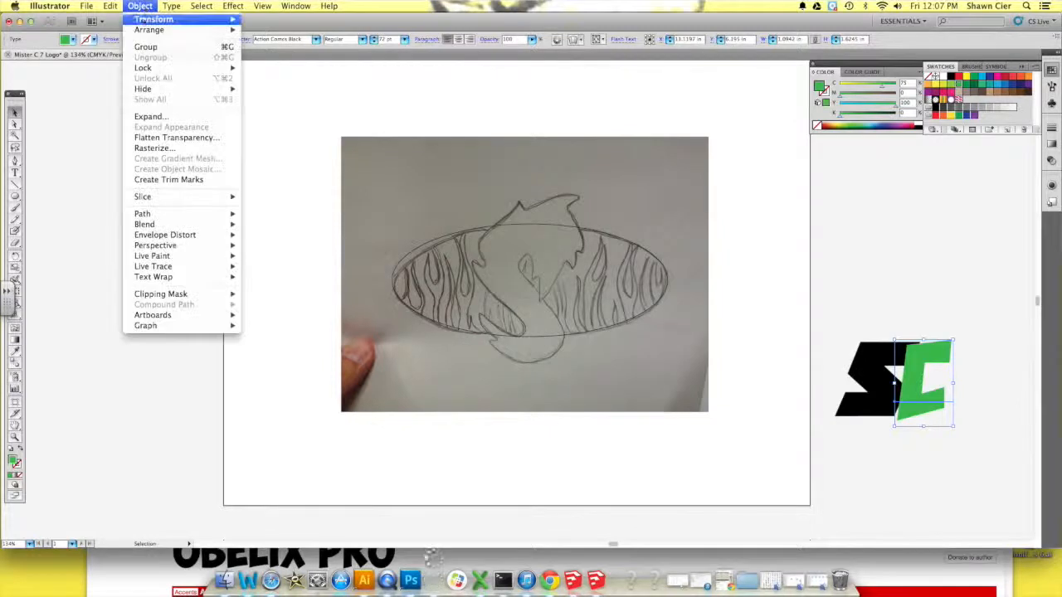
{"action": "mouse_move", "coordinate": [153, 30]}
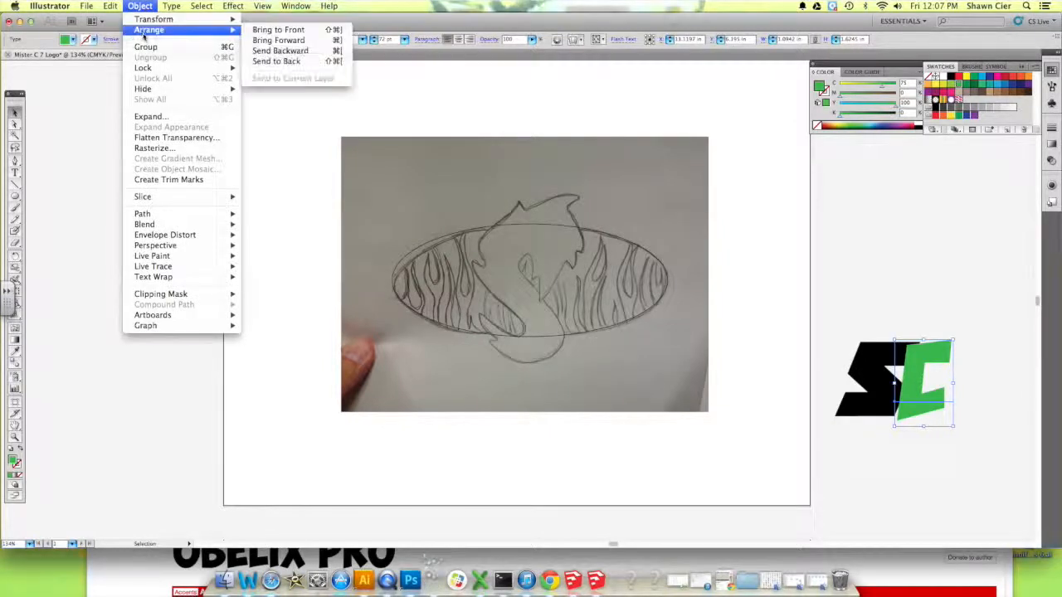
{"action": "left_click", "coordinate": [299, 51]}
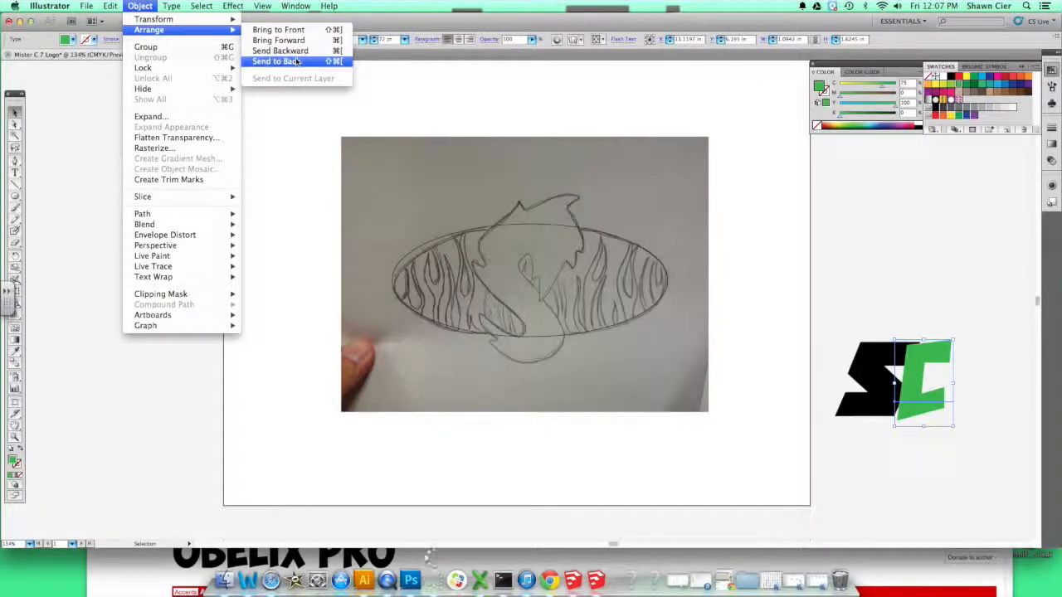
{"action": "left_click", "coordinate": [282, 62]}
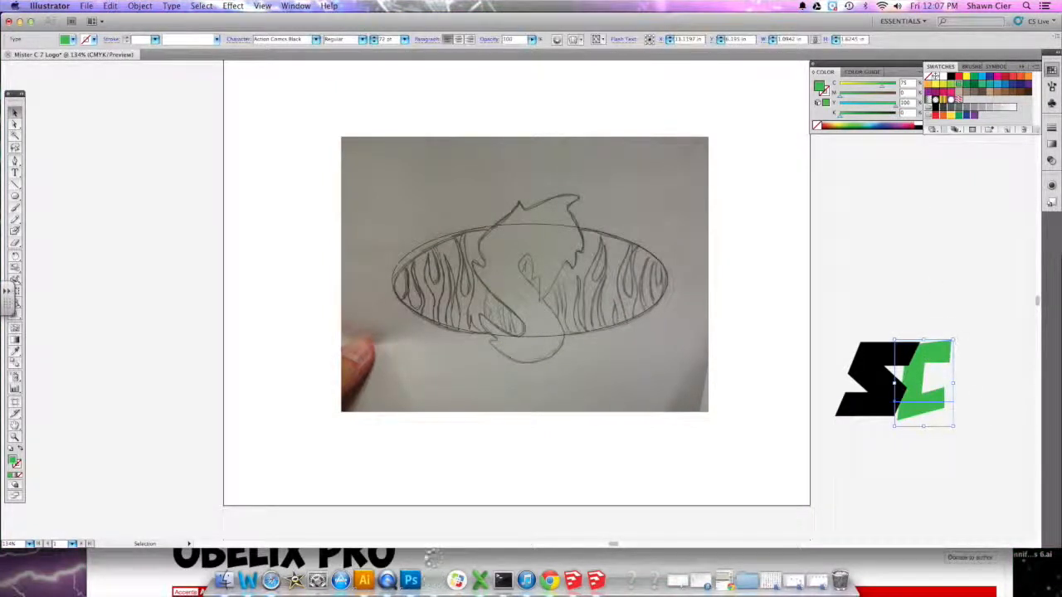
- Tilt the green C clockwise and enlarge it to about 87 pt behind the S, and delete the letter
{"action": "left_click_drag", "start_coordinate": [953, 340], "coordinate": [910, 395]}
{"action": "left_click", "coordinate": [961, 338]}
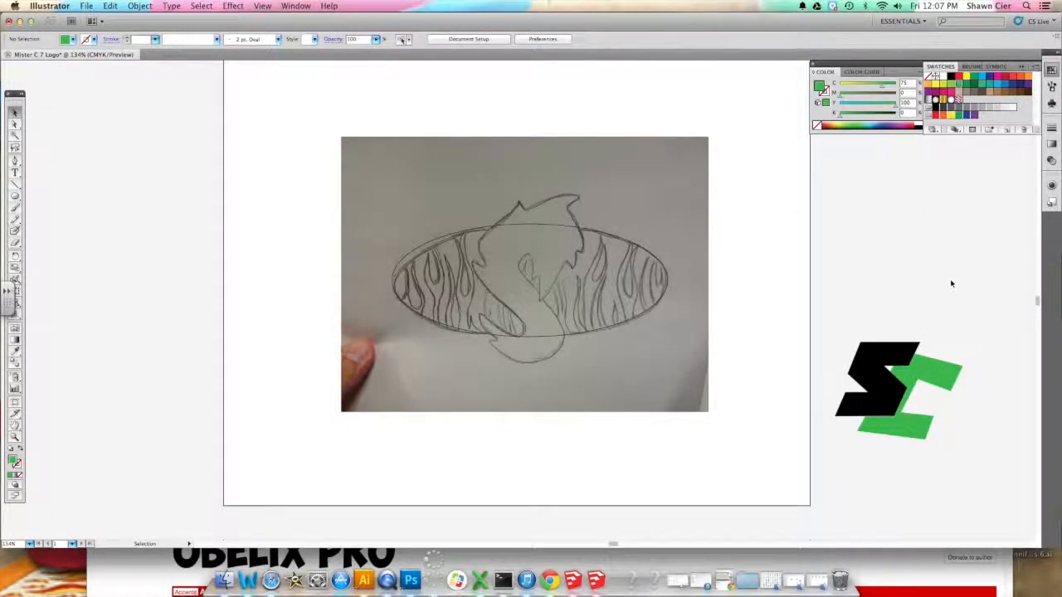
{"action": "left_click", "coordinate": [935, 373]}
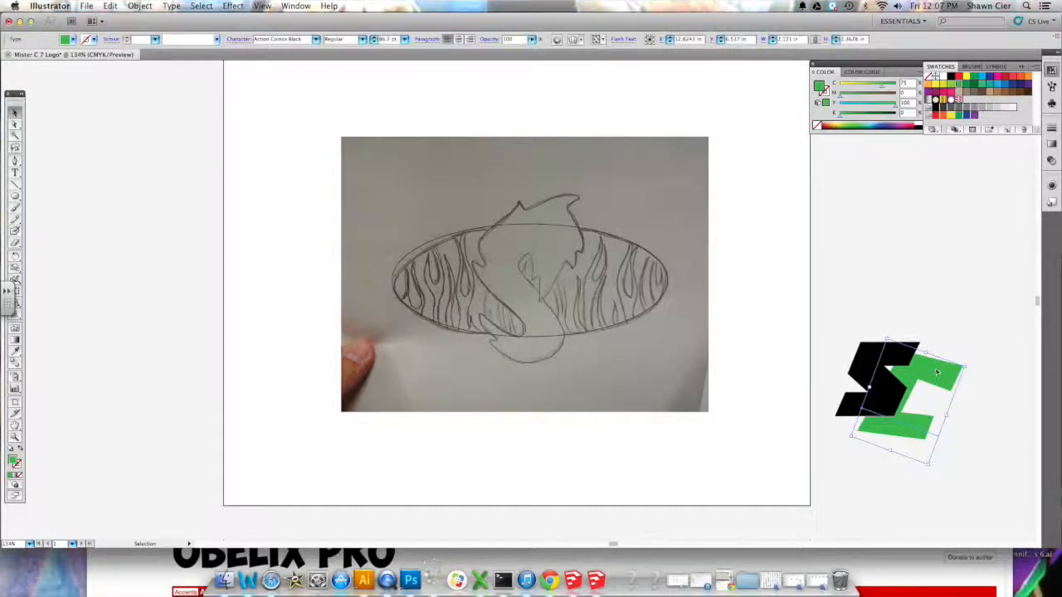
{"action": "key", "text": "Delete"}
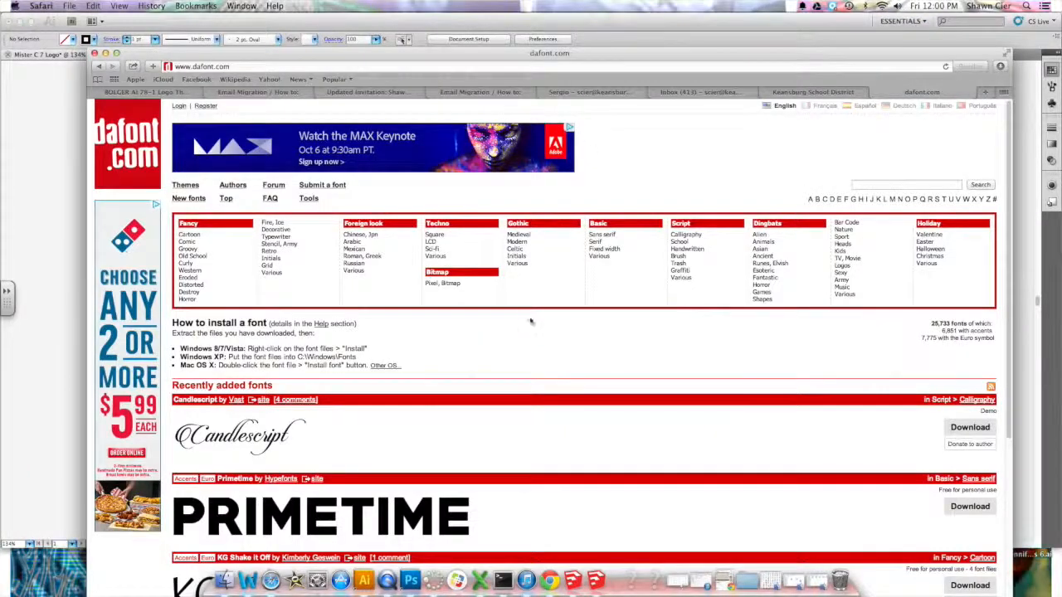
- In Safari on dafont.com, browse the Fancy > Comic category and download the Action Comics font
{"action": "scroll", "coordinate": [531, 318], "scroll_direction": "down", "scroll_amount": 5}
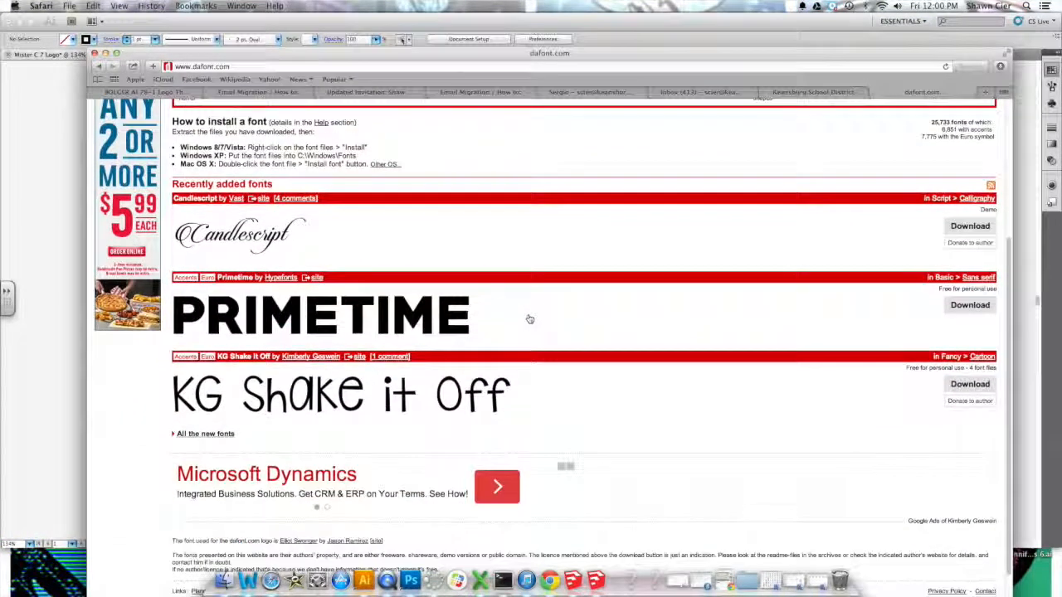
{"action": "scroll", "coordinate": [529, 320], "scroll_direction": "up", "scroll_amount": 10}
{"action": "scroll", "coordinate": [530, 317], "scroll_direction": "down", "scroll_amount": 2}
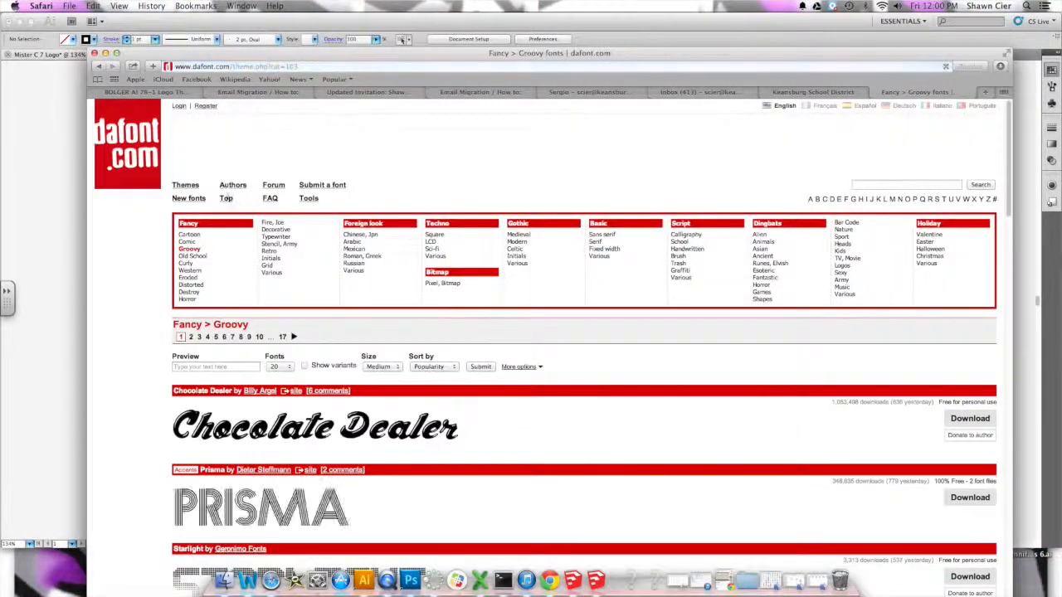
{"action": "left_click", "coordinate": [186, 242]}
{"action": "scroll", "coordinate": [484, 296], "scroll_direction": "down", "scroll_amount": 5}
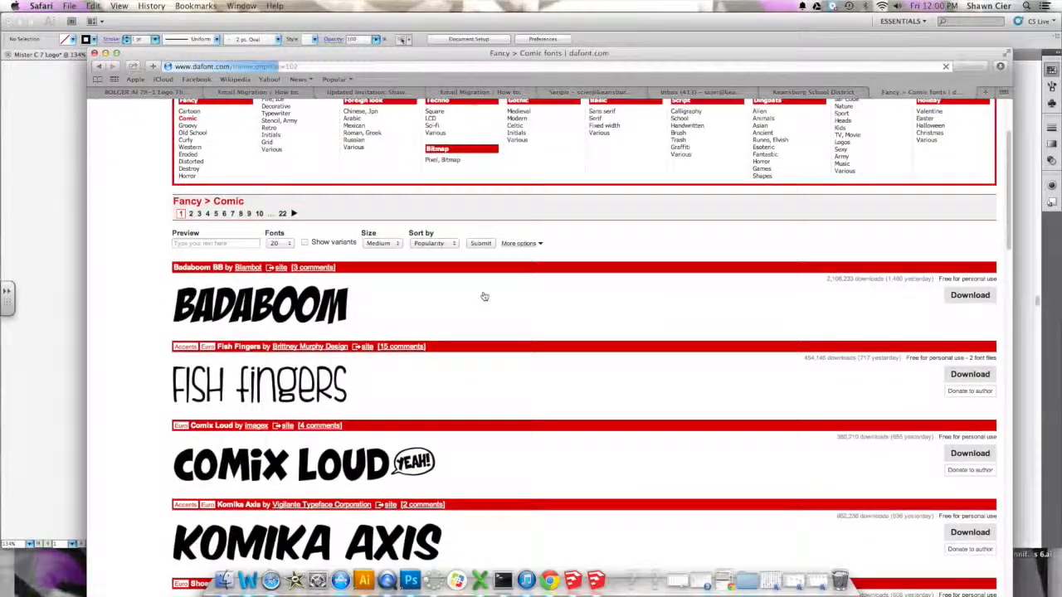
{"action": "scroll", "coordinate": [485, 296], "scroll_direction": "down", "scroll_amount": 1}
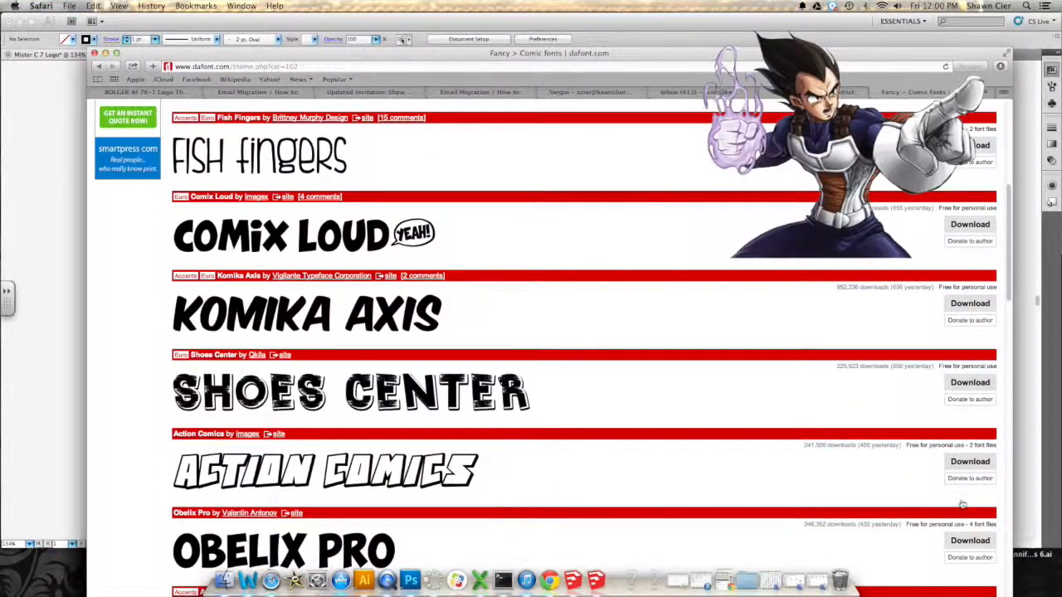
{"action": "left_click", "coordinate": [973, 465]}
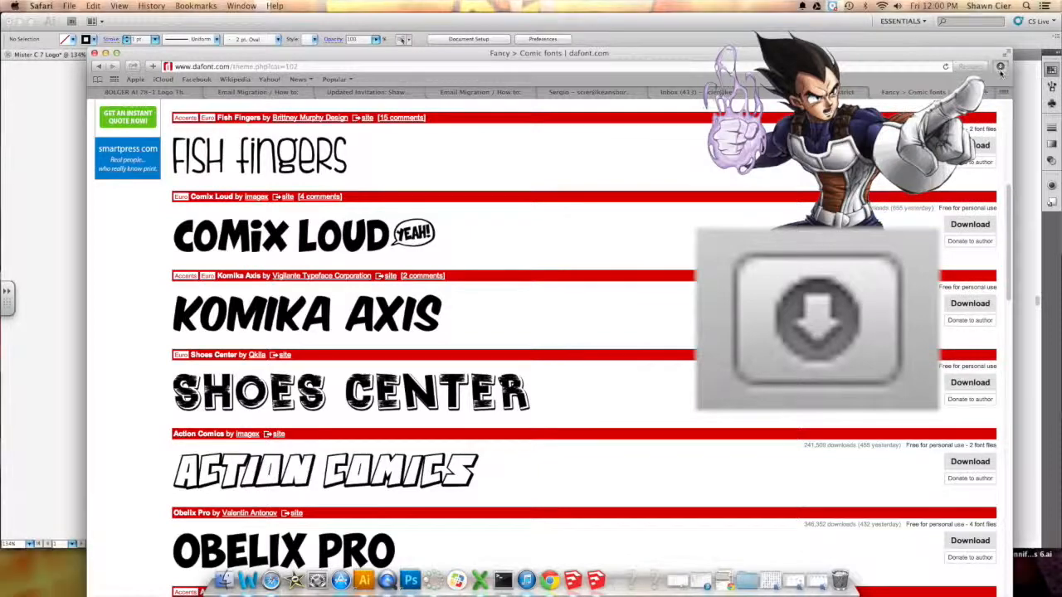
- Open the downloaded action_comics folder and install Action Comics Black.ttf, accepting the font in Font Validation
{"action": "left_click", "coordinate": [1001, 68]}
{"action": "left_click", "coordinate": [1037, 208]}
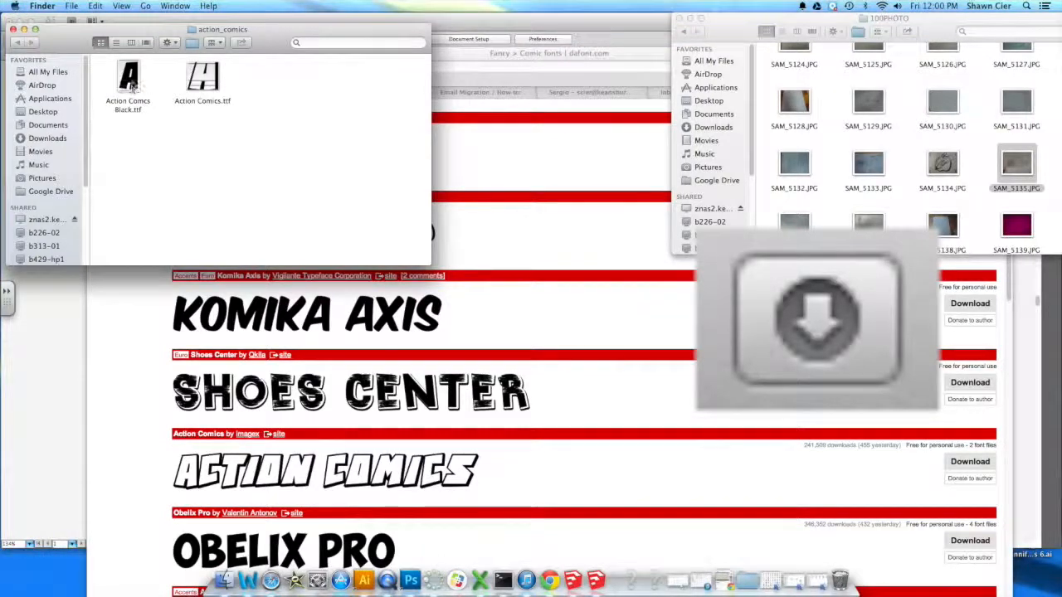
{"action": "double_click", "coordinate": [130, 83]}
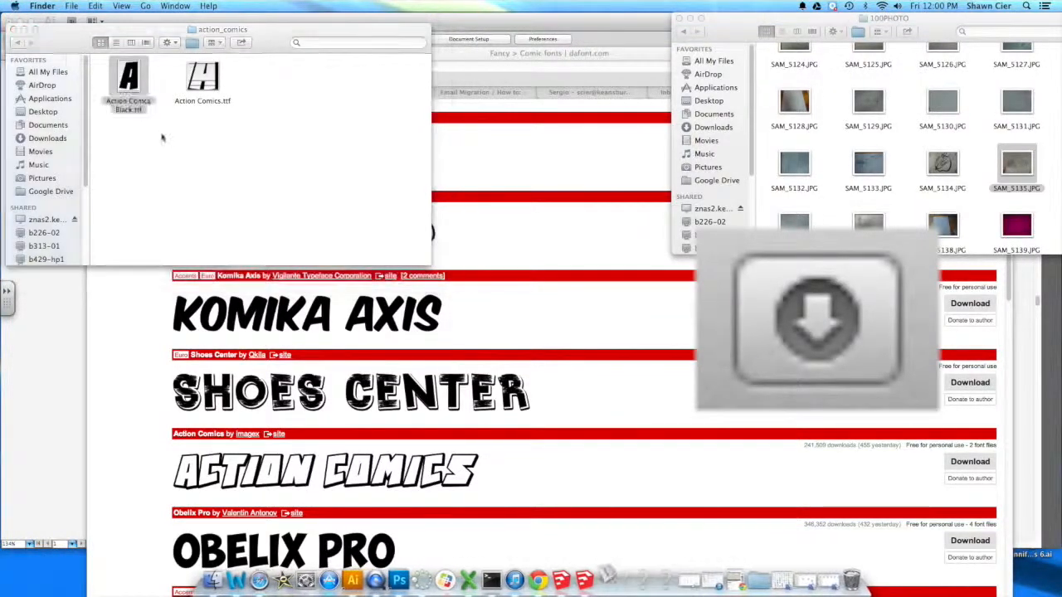
{"action": "left_click", "coordinate": [411, 397]}
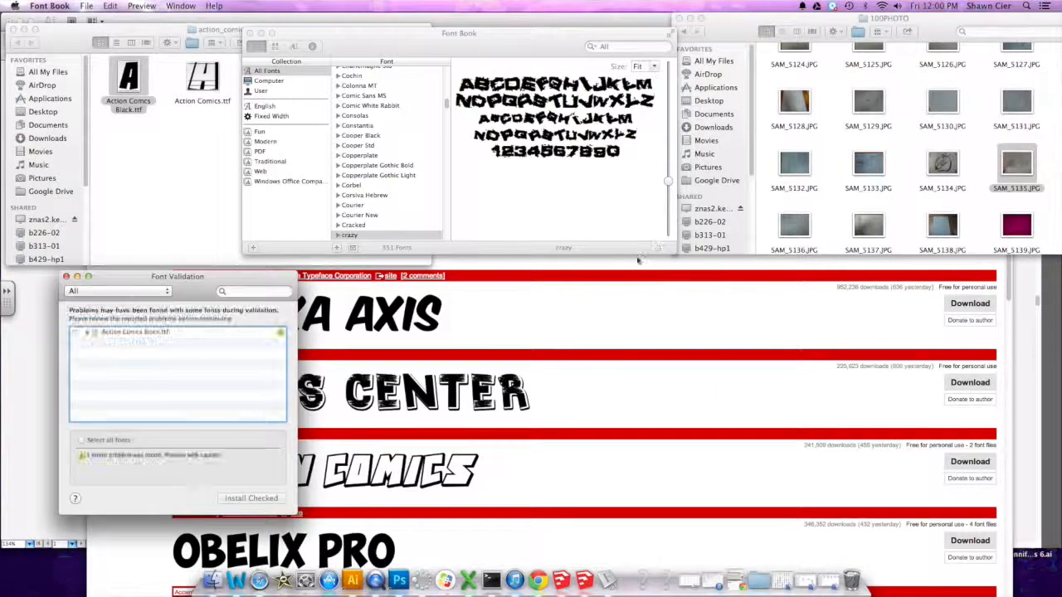
{"action": "left_click", "coordinate": [74, 332]}
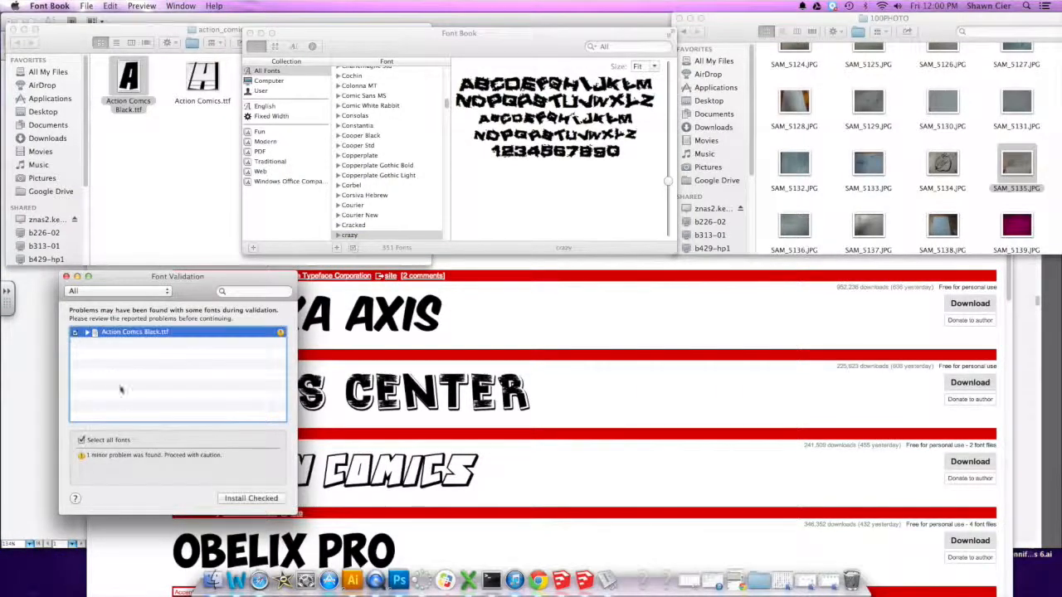
{"action": "left_click", "coordinate": [264, 500]}
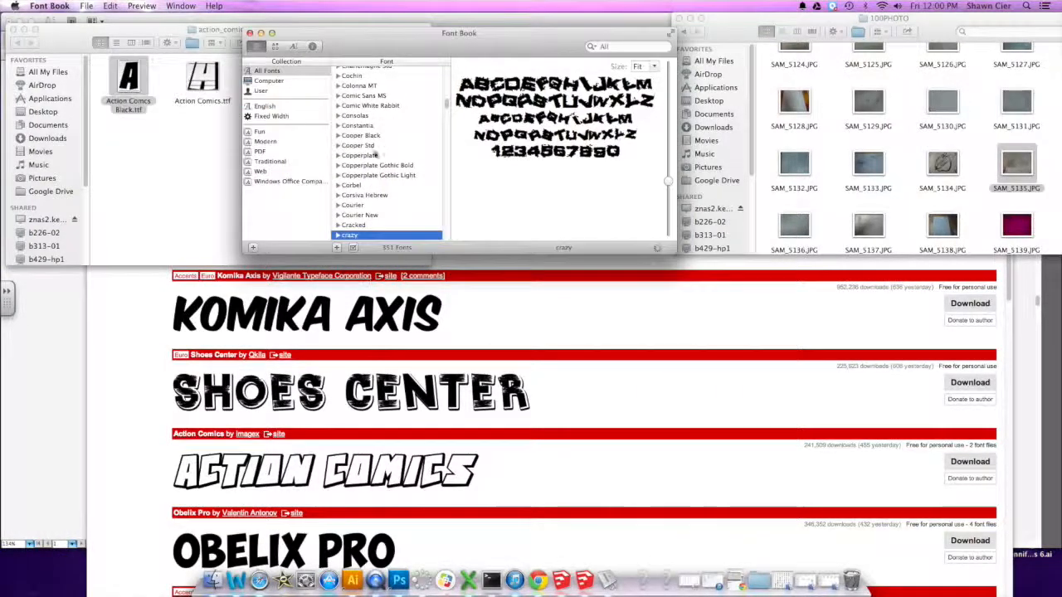
- Close Font Book and the action_comics folder, and switch back to the logo document in Illustrator
{"action": "left_click", "coordinate": [250, 32]}
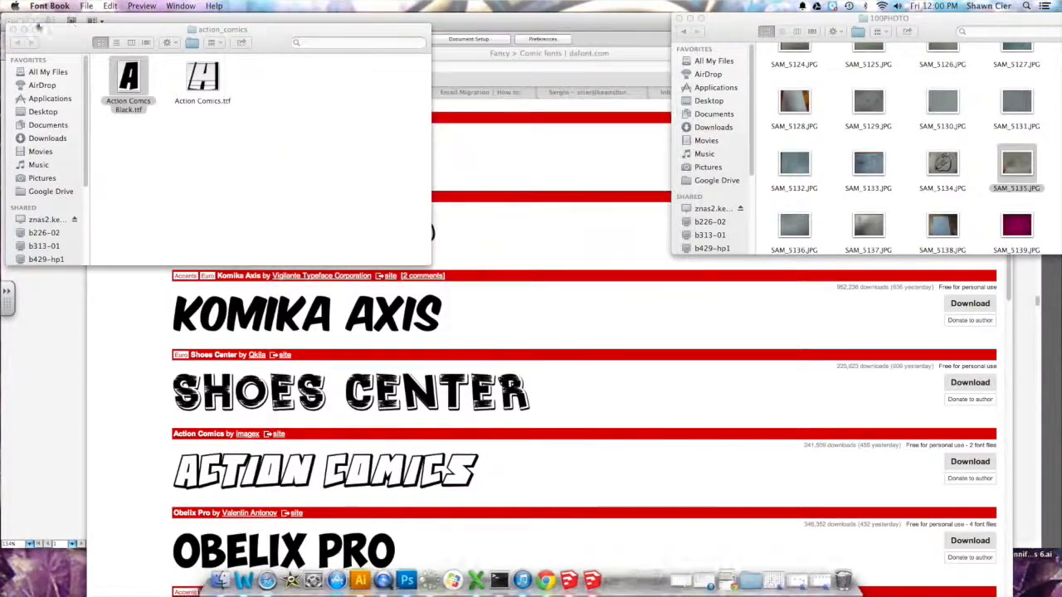
{"action": "left_click", "coordinate": [12, 29]}
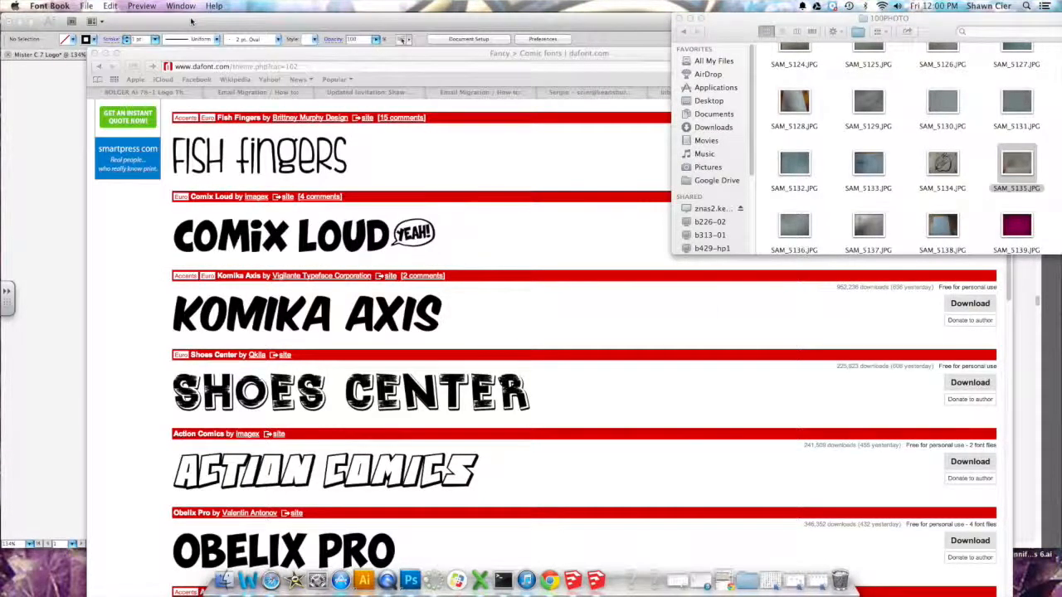
{"action": "left_click", "coordinate": [191, 21]}
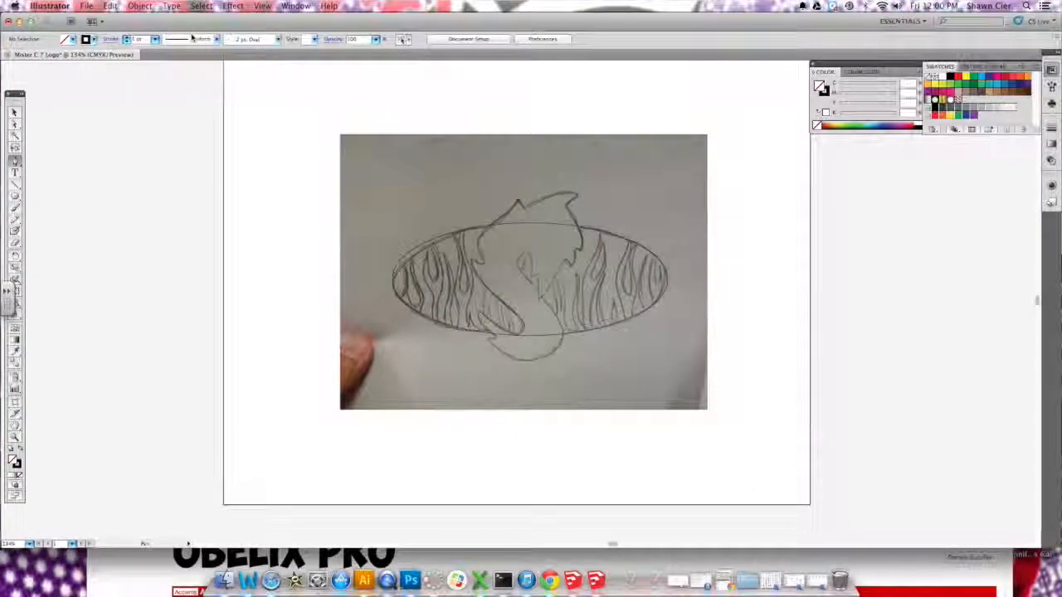
- Add a text letter "S" in 72 pt Action Comics Black below the sketch photo
{"action": "left_click", "coordinate": [15, 173]}
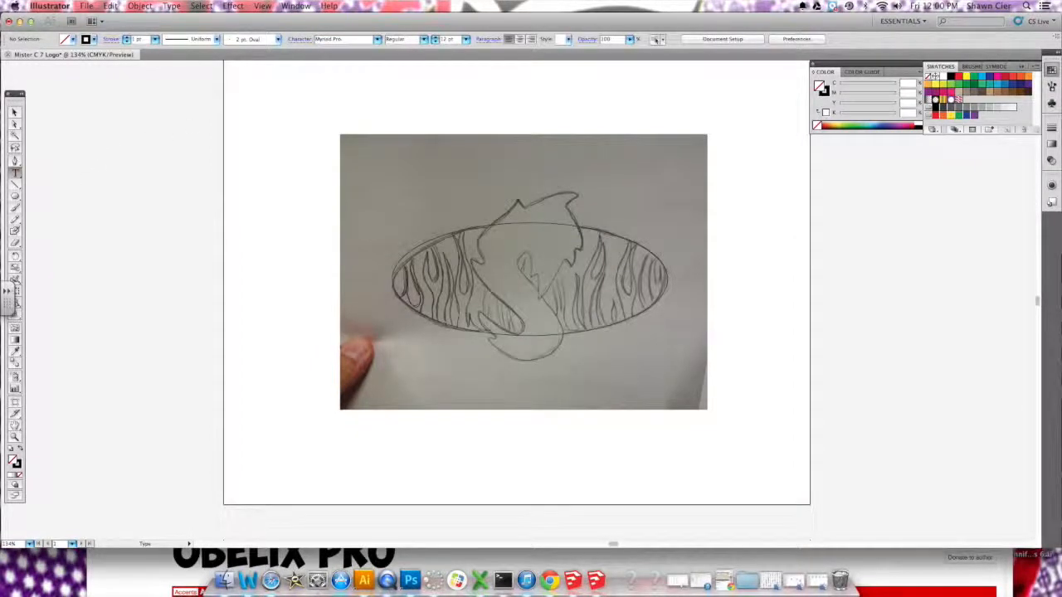
{"action": "left_click", "coordinate": [656, 469]}
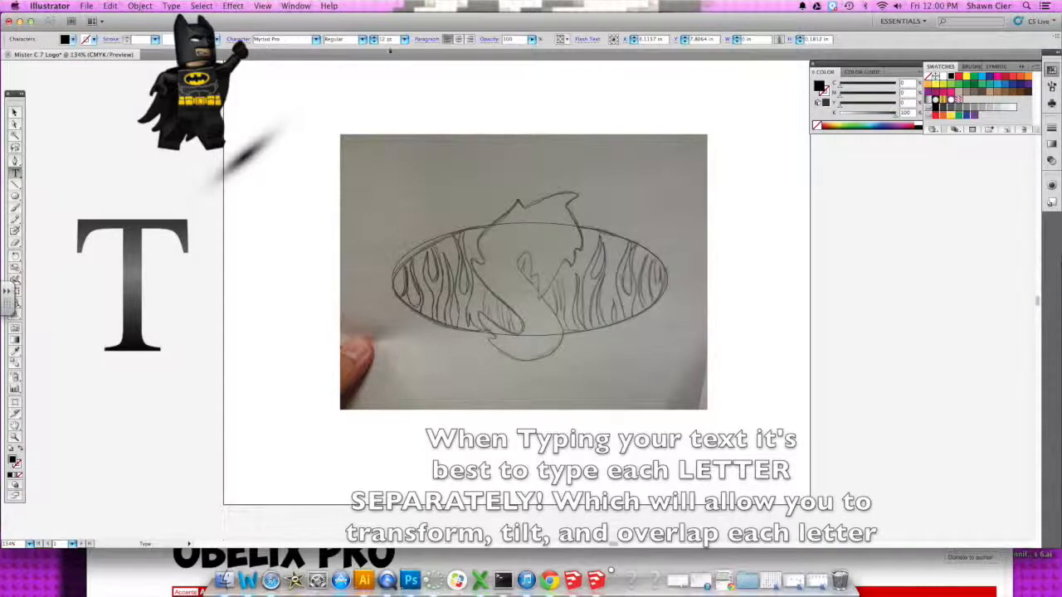
{"action": "left_click", "coordinate": [404, 42]}
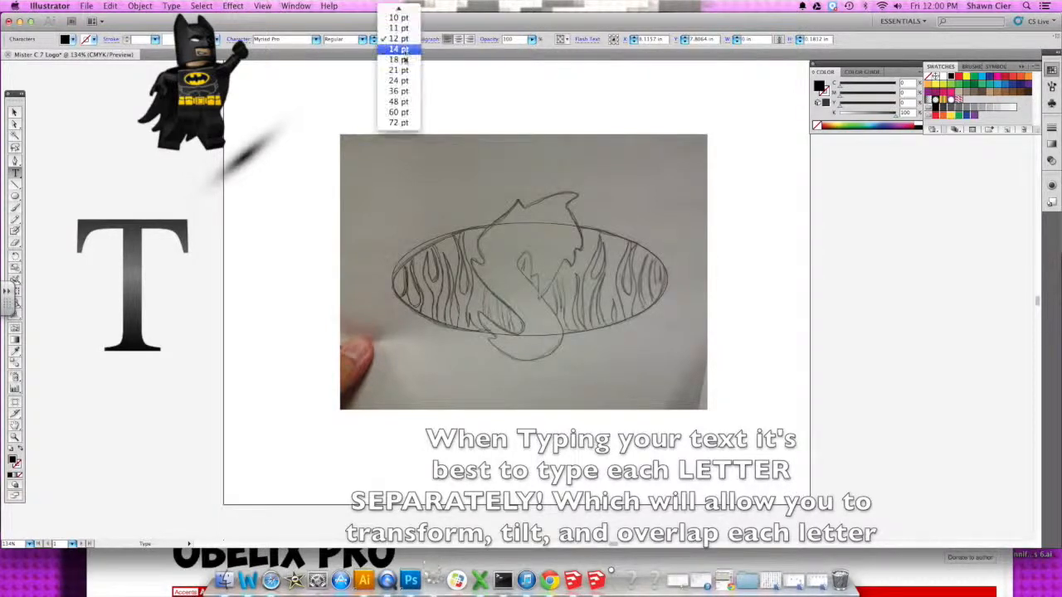
{"action": "left_click", "coordinate": [399, 127]}
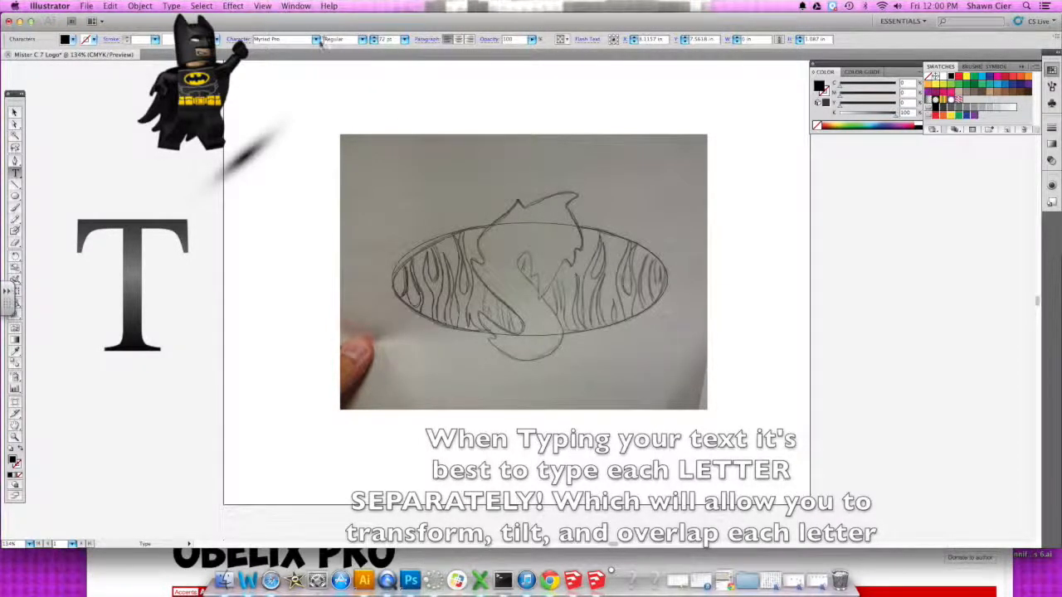
{"action": "left_click", "coordinate": [315, 39]}
{"action": "scroll", "coordinate": [313, 87], "scroll_direction": "down", "scroll_amount": 5}
{"action": "scroll", "coordinate": [316, 83], "scroll_direction": "up", "scroll_amount": 15}
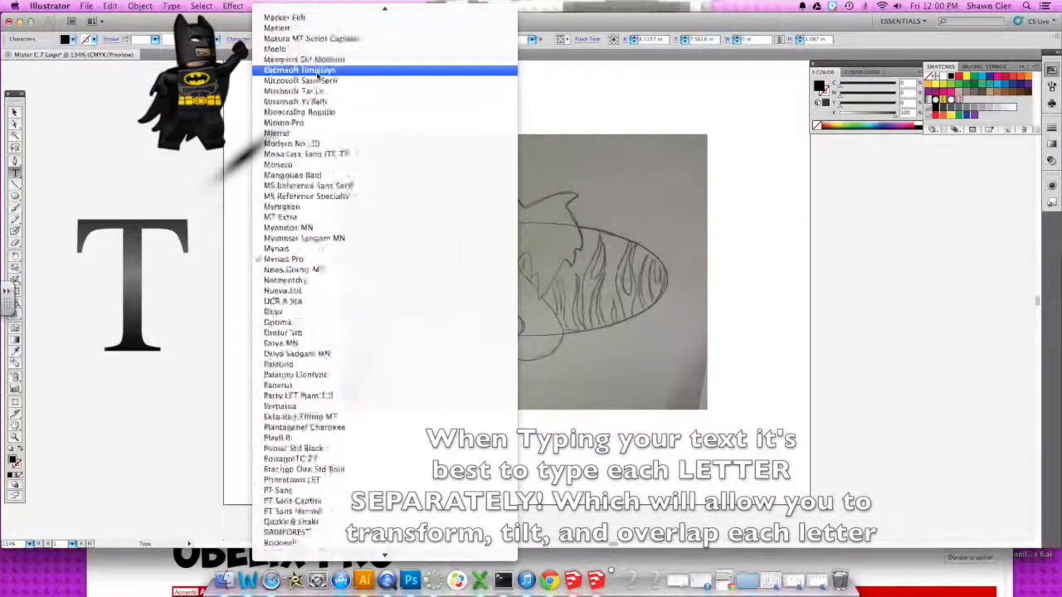
{"action": "scroll", "coordinate": [316, 76], "scroll_direction": "up", "scroll_amount": 7}
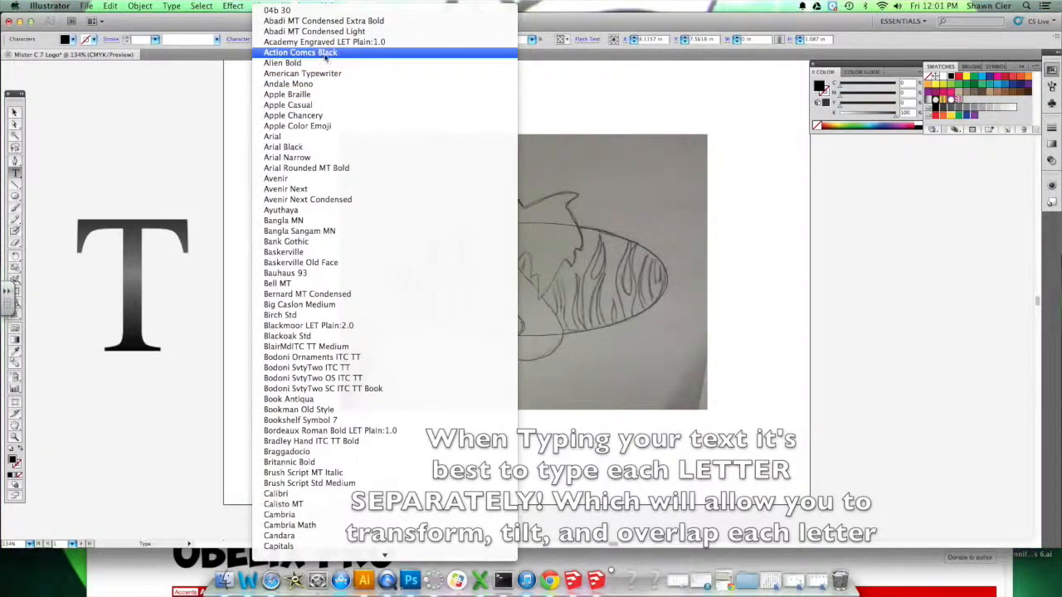
{"action": "left_click", "coordinate": [322, 56]}
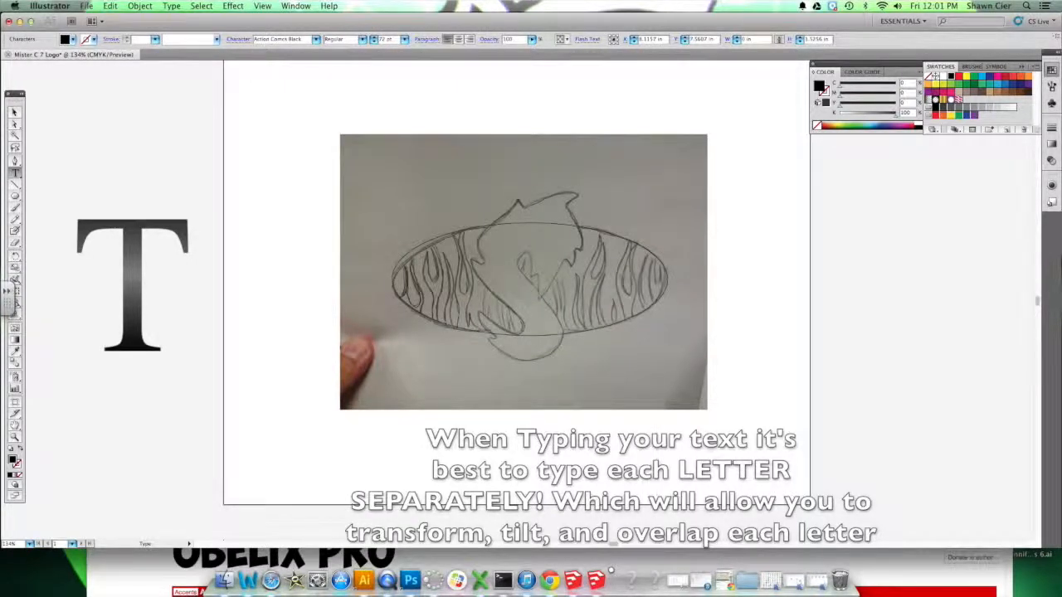
{"action": "type", "text": "A"}
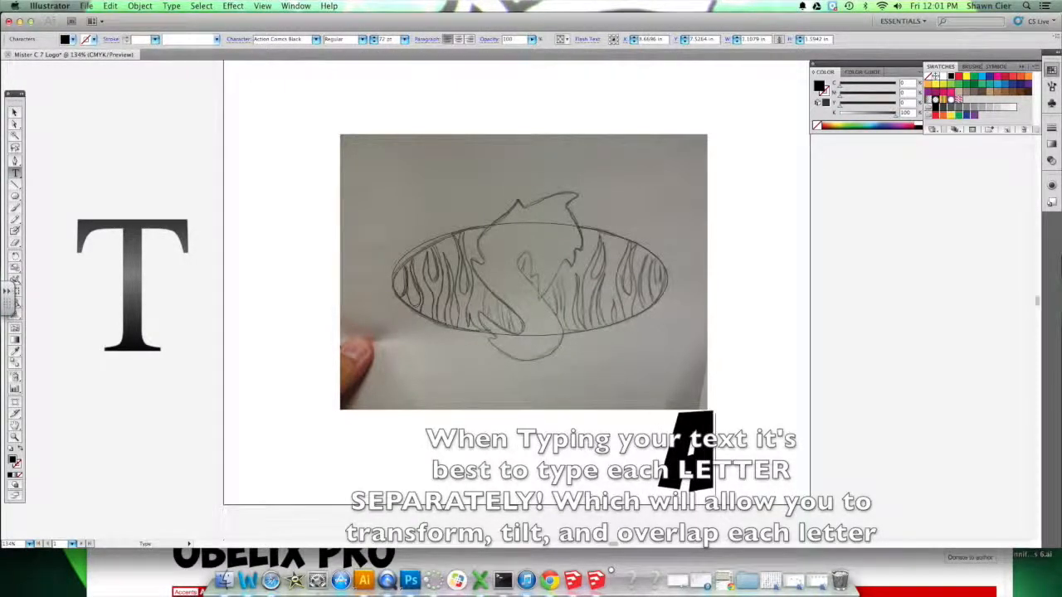
{"action": "key", "text": "BackSpace"}
{"action": "type", "text": "S"}
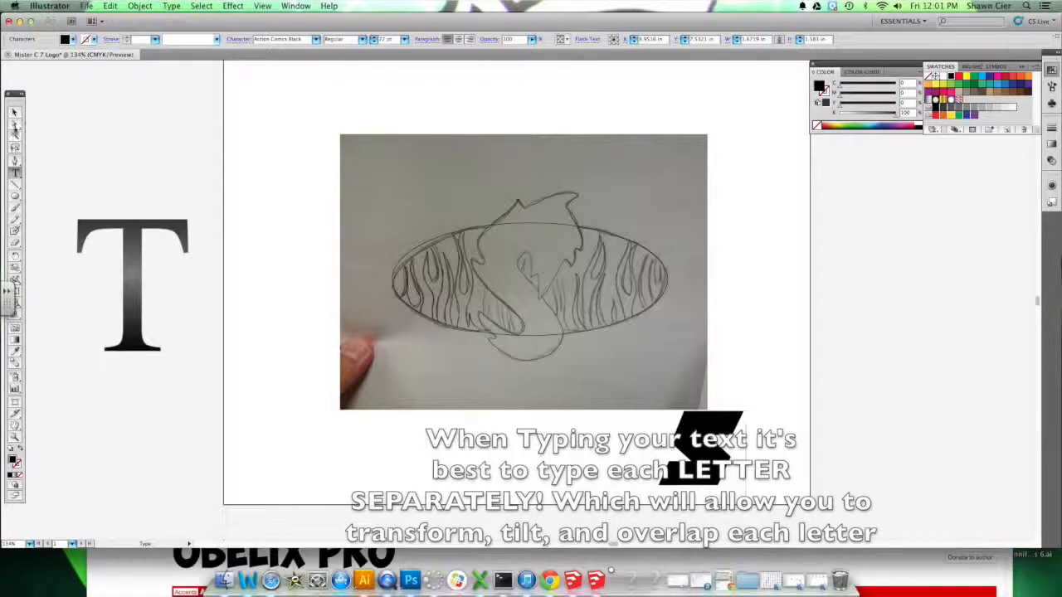
- Move the letter S off the artboard to the empty area right of the sketch, and deselect it
{"action": "left_click", "coordinate": [15, 113]}
{"action": "left_click_drag", "start_coordinate": [704, 453], "coordinate": [876, 381]}
{"action": "left_click", "coordinate": [920, 301]}
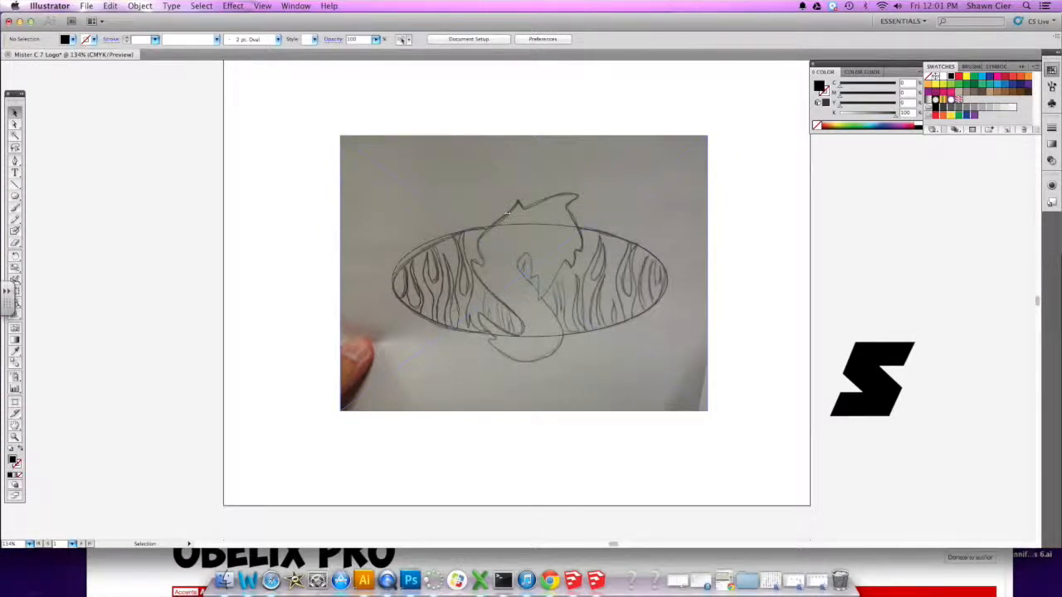
- Trace the S's left edge in the sketch with the Pen tool, from its middle curve past the left spike to the ellipse outline, trimming the curve handles
{"action": "left_click", "coordinate": [15, 161]}
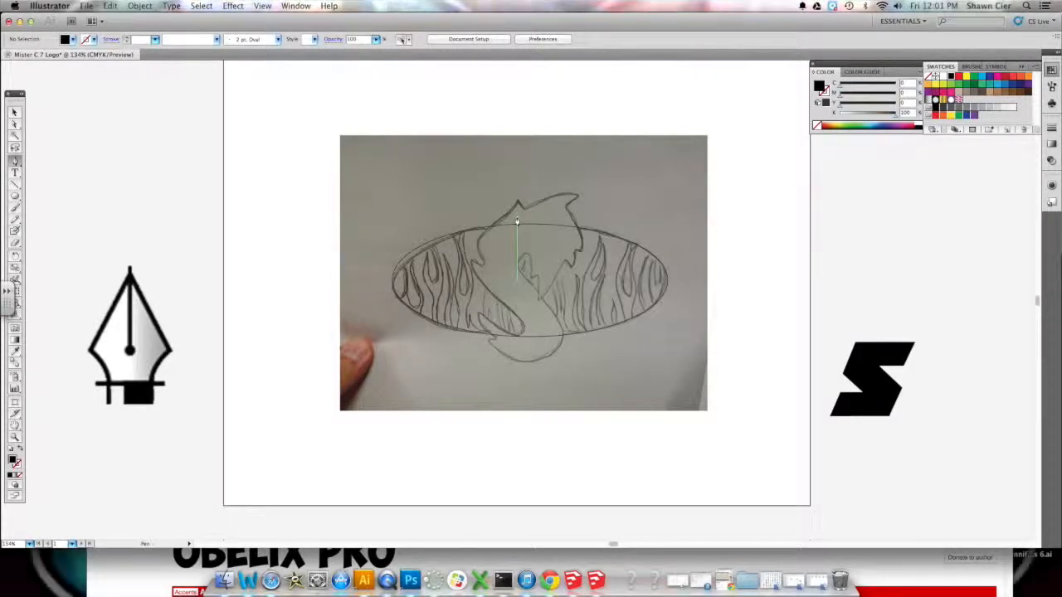
{"action": "left_click", "coordinate": [502, 308]}
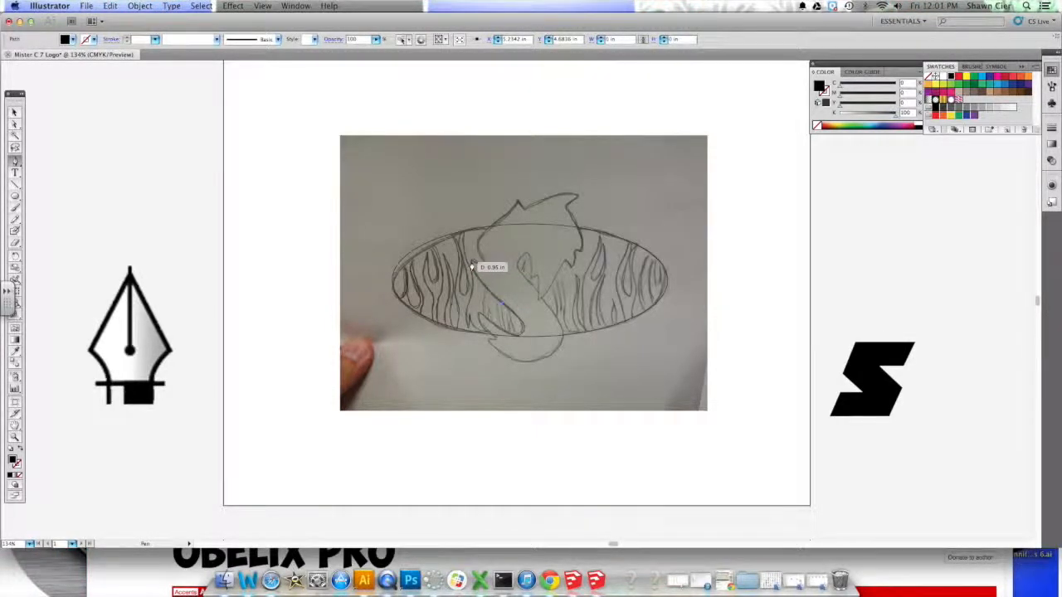
{"action": "left_click", "coordinate": [473, 266]}
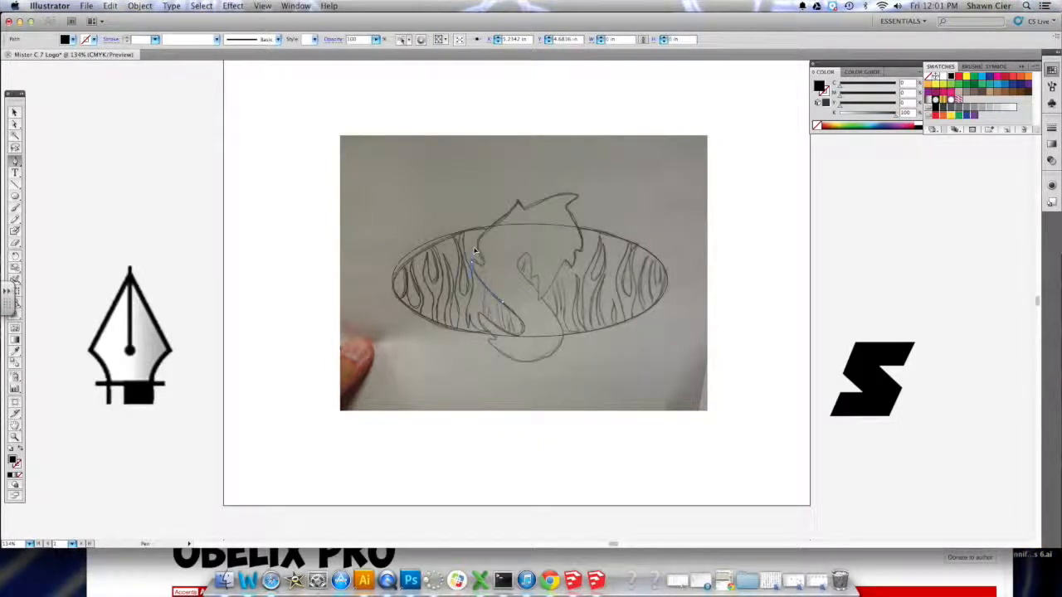
{"action": "left_click", "coordinate": [473, 264]}
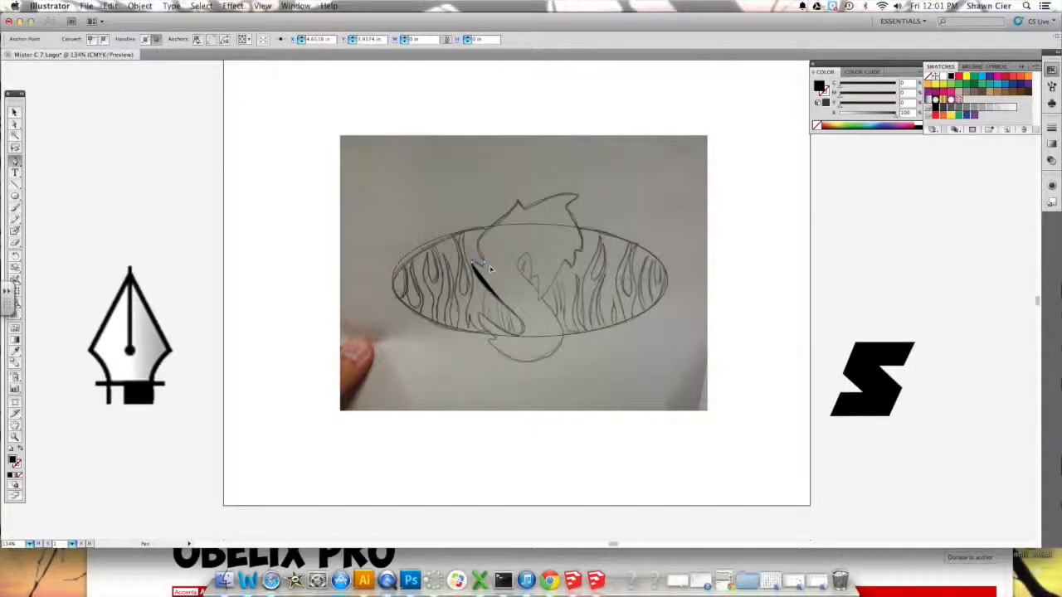
{"action": "left_click", "coordinate": [484, 266]}
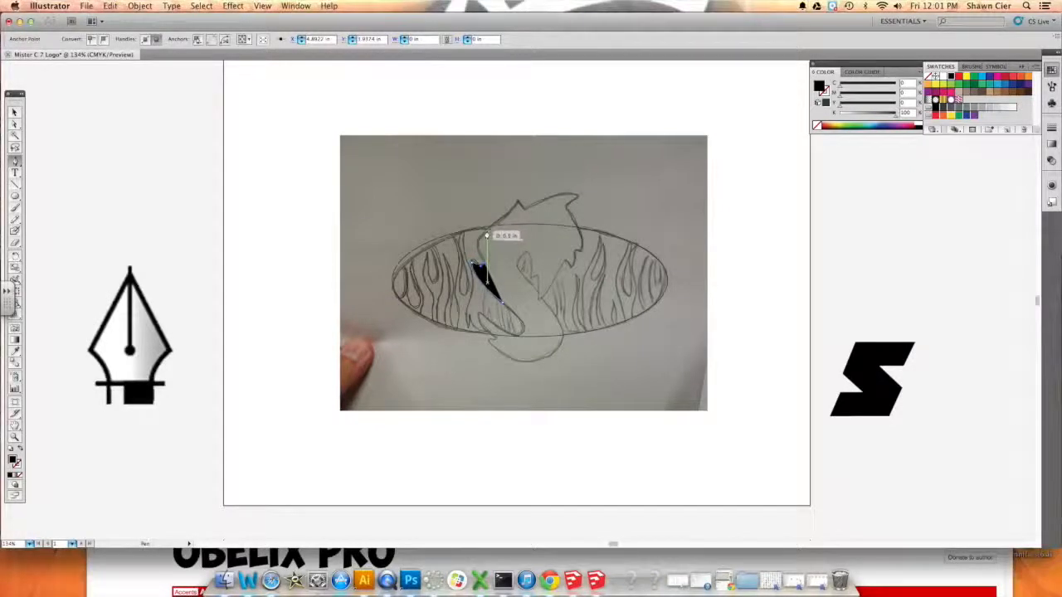
{"action": "left_click", "coordinate": [486, 228]}
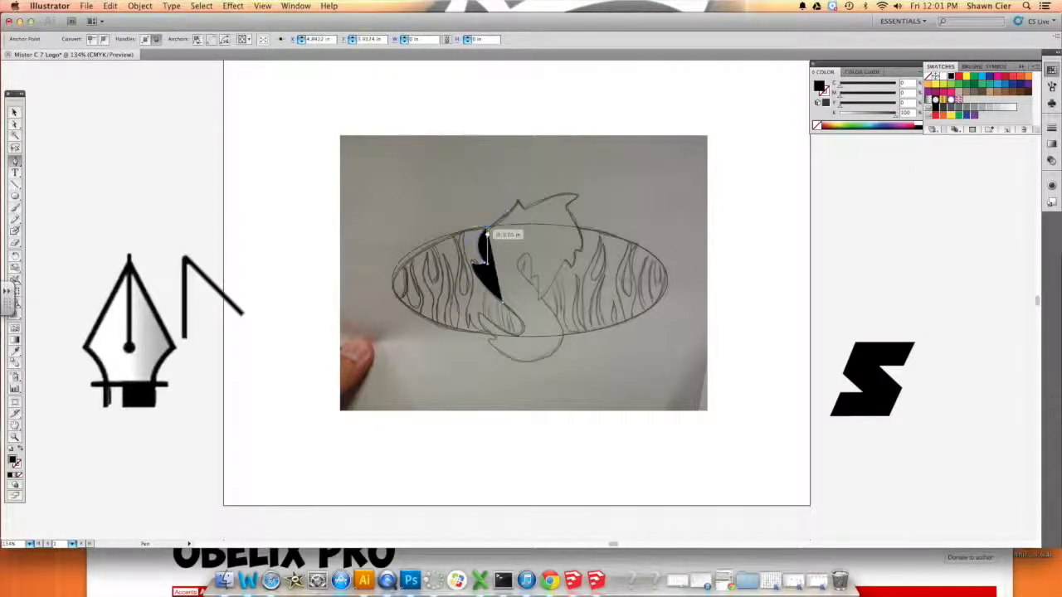
{"action": "left_click", "coordinate": [488, 235]}
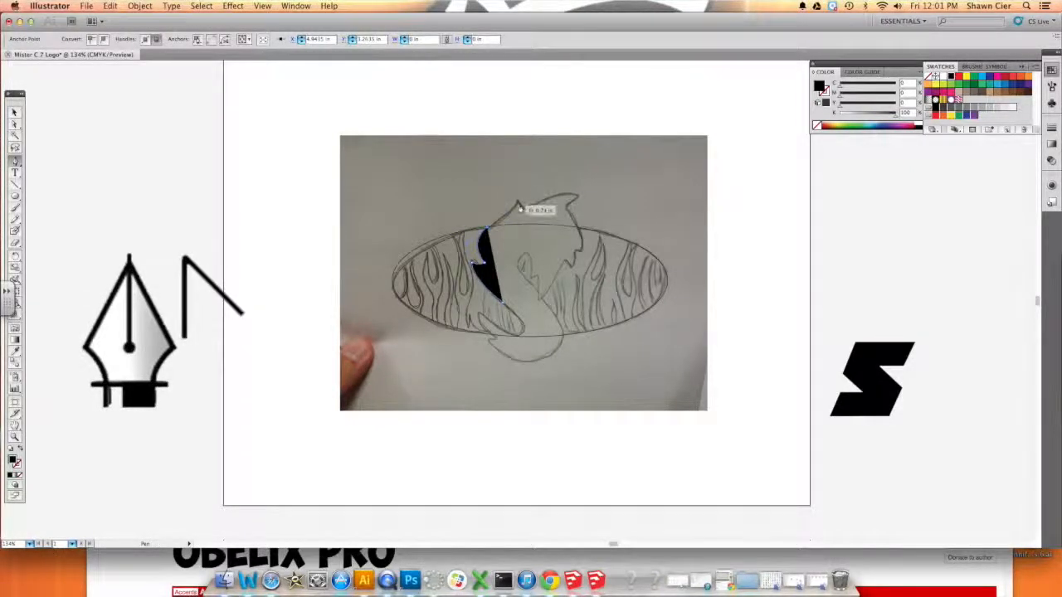
- Continue the Pen path over the two flame tips at the top of the S and set its fill to none
{"action": "left_click", "coordinate": [523, 192]}
{"action": "left_click_drag", "start_coordinate": [525, 186], "coordinate": [523, 190]}
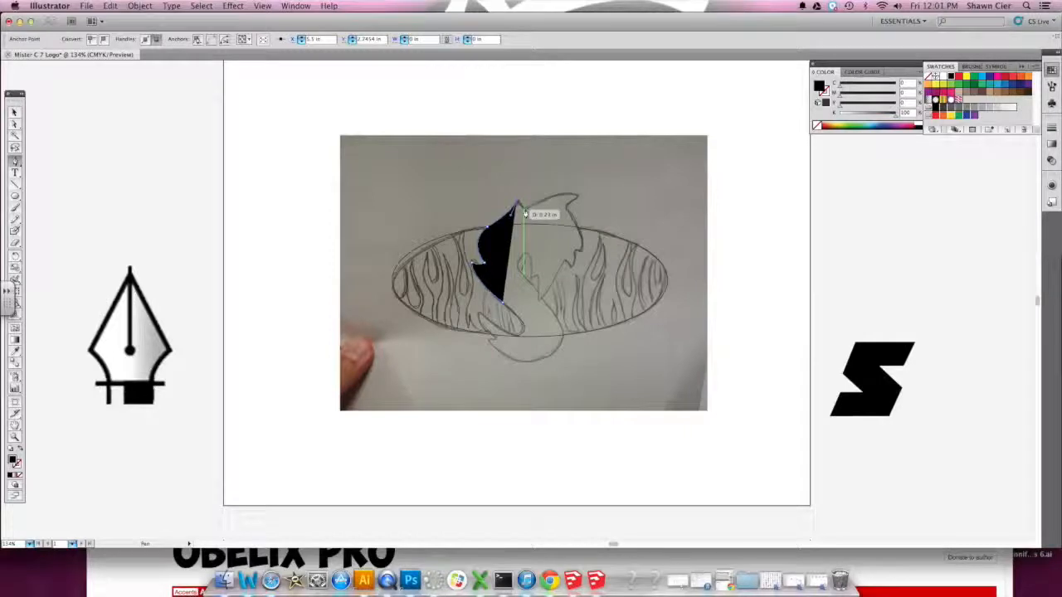
{"action": "left_click", "coordinate": [579, 200]}
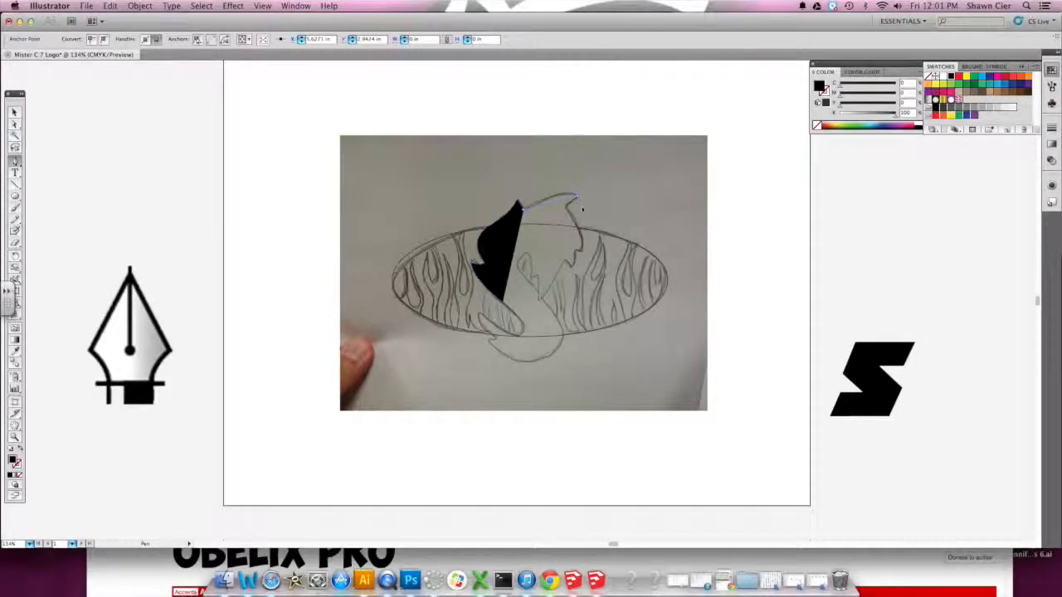
{"action": "left_click_drag", "start_coordinate": [599, 209], "coordinate": [600, 209]}
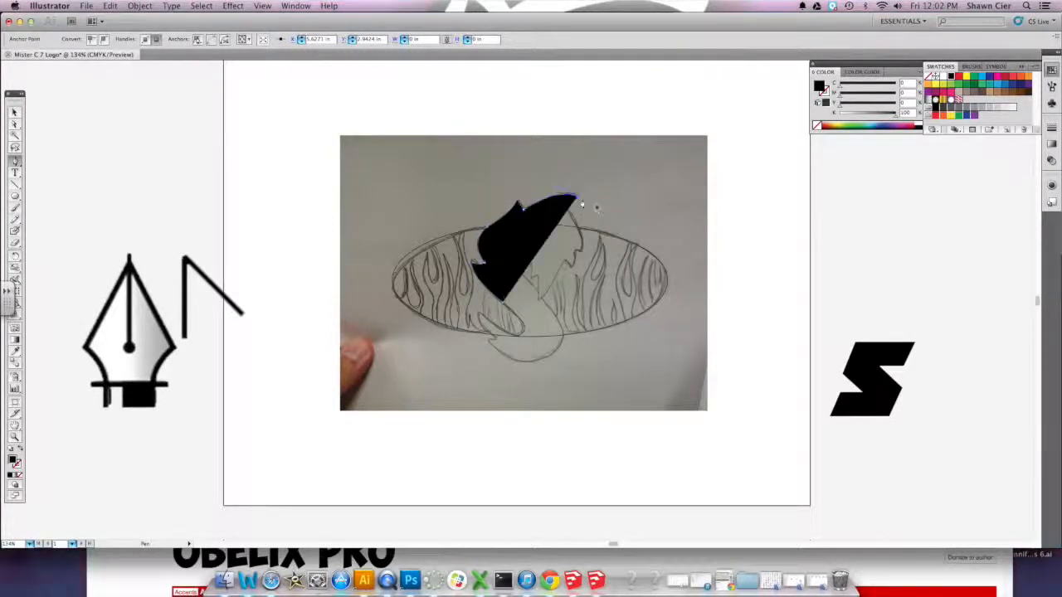
{"action": "left_click", "coordinate": [578, 197]}
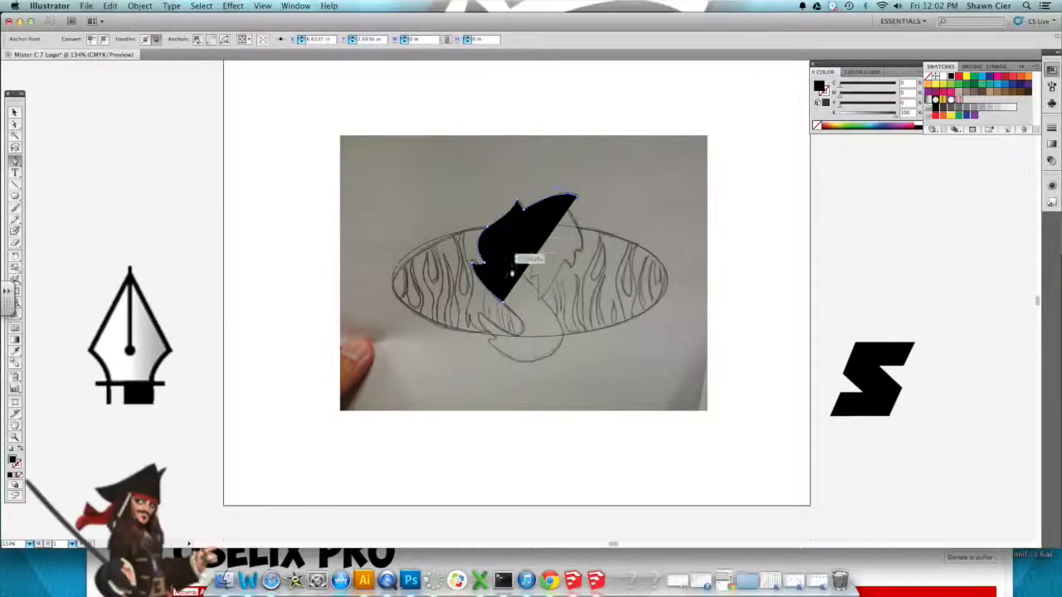
{"action": "left_click", "coordinate": [19, 477]}
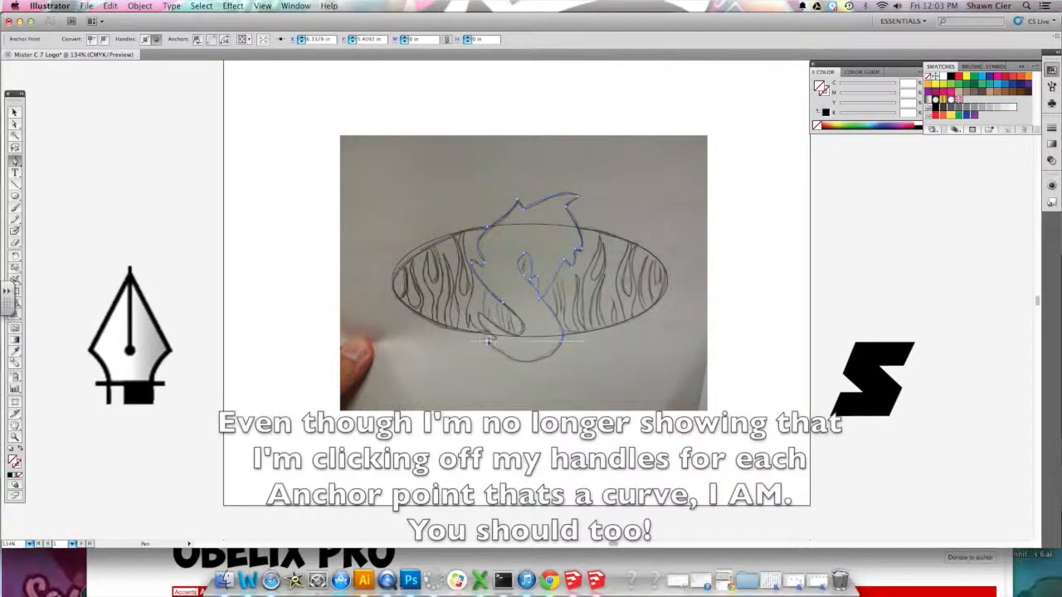
- Undo the misplaced curve and retrace the rounded bottom of the S toward the lower-left corner of its tail
{"action": "left_click_drag", "start_coordinate": [488, 341], "coordinate": [445, 302]}
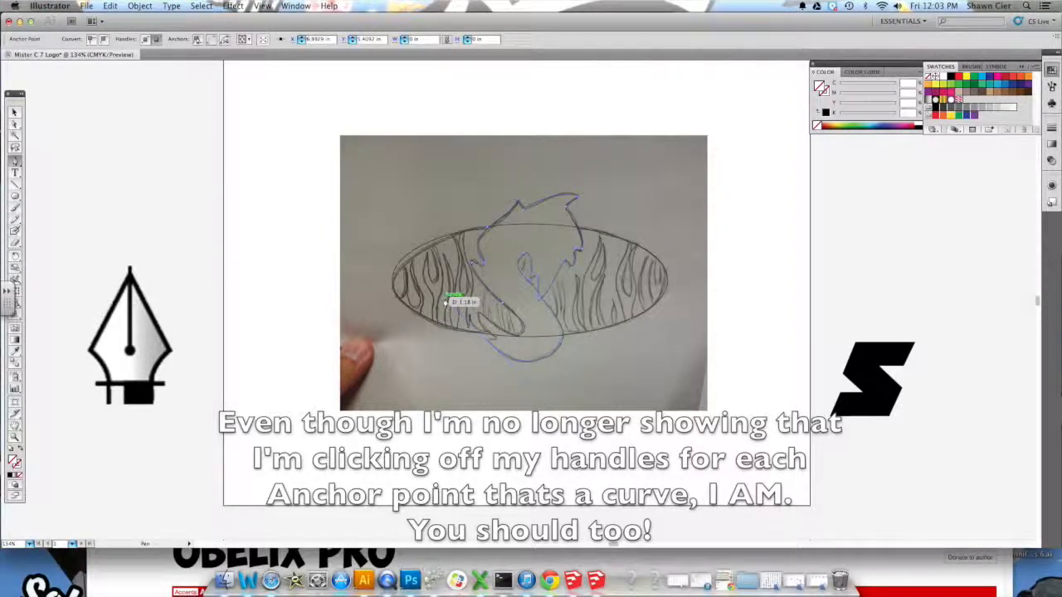
{"action": "key", "text": "super+z"}
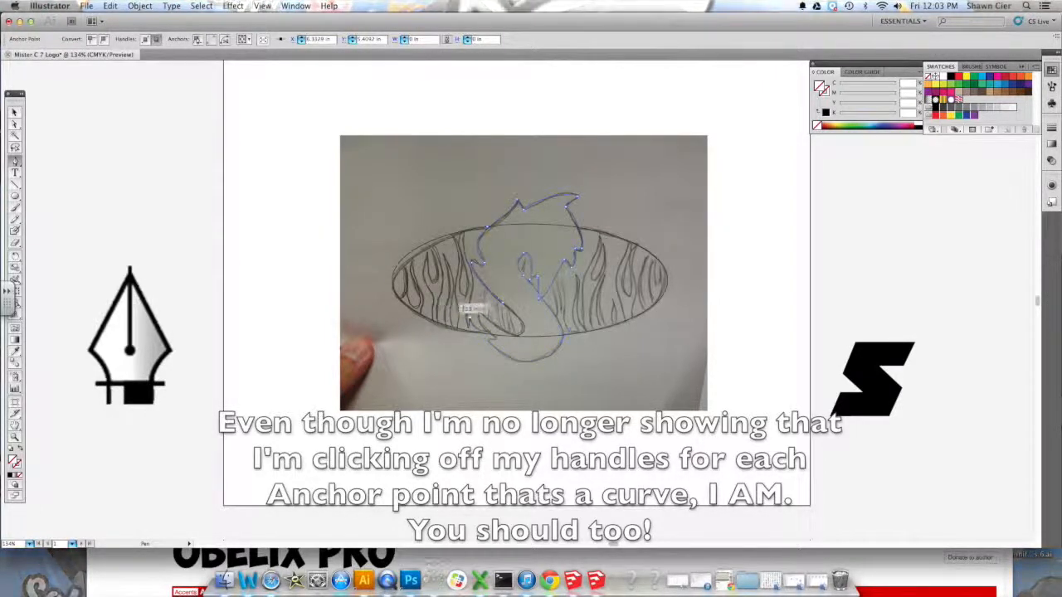
{"action": "left_click_drag", "start_coordinate": [534, 365], "coordinate": [501, 364]}
{"action": "left_click", "coordinate": [532, 362]}
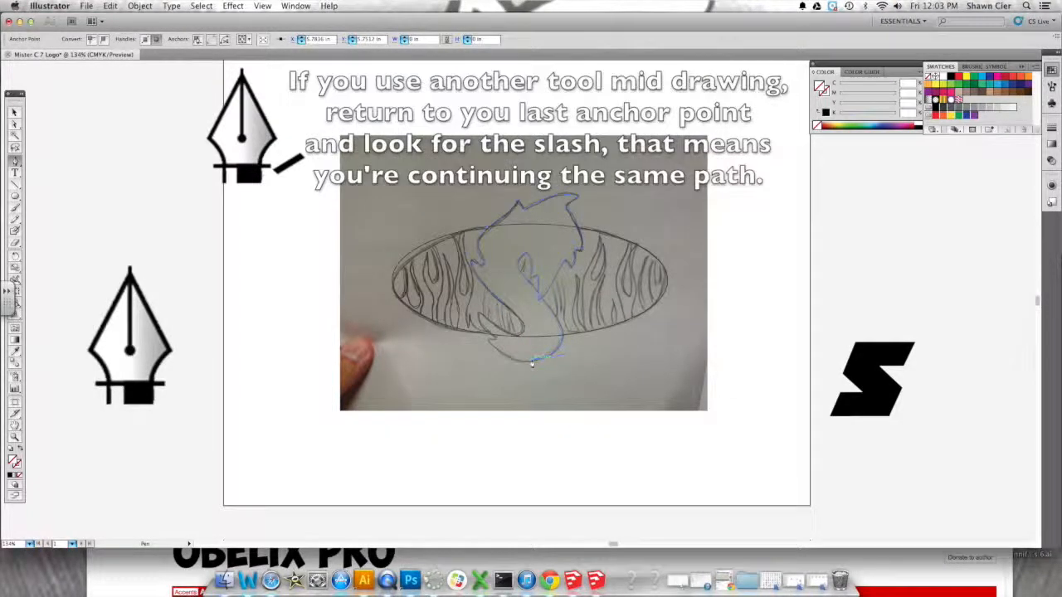
{"action": "left_click", "coordinate": [488, 334], "text": "super"}
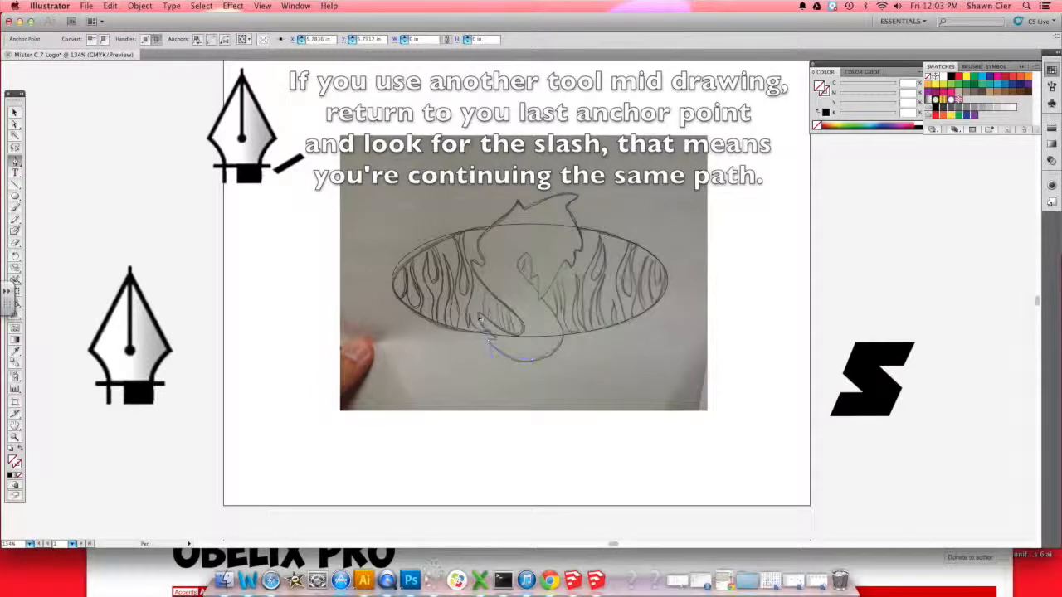
- Trace the pointed tail of the S and its inner curve, and close the path at its starting anchor point
{"action": "left_click_drag", "start_coordinate": [477, 321], "coordinate": [496, 343]}
{"action": "left_click", "coordinate": [489, 341]}
{"action": "left_click", "coordinate": [496, 338]}
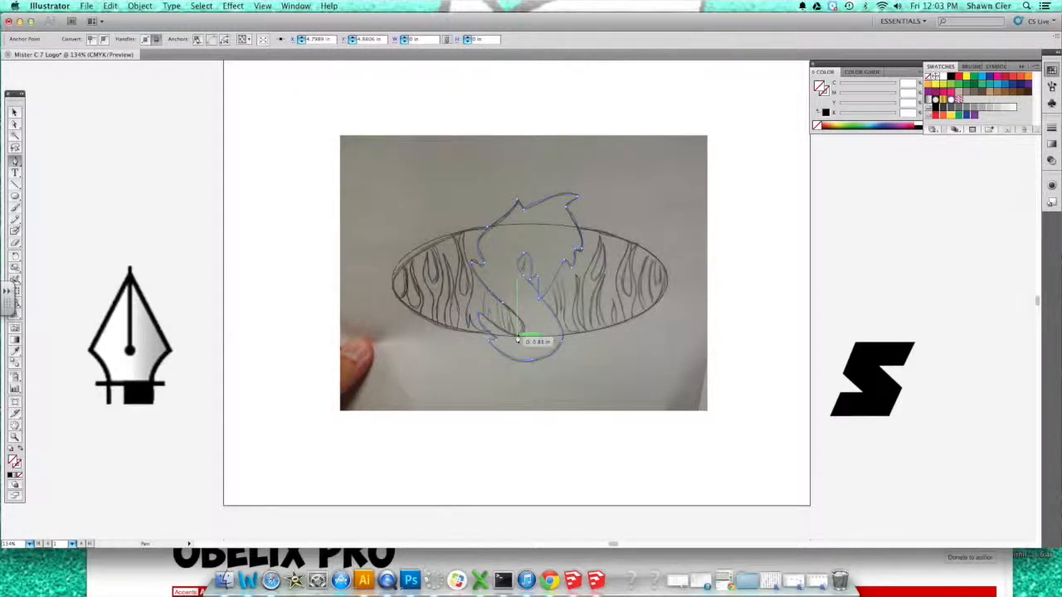
{"action": "left_click_drag", "start_coordinate": [518, 336], "coordinate": [519, 337]}
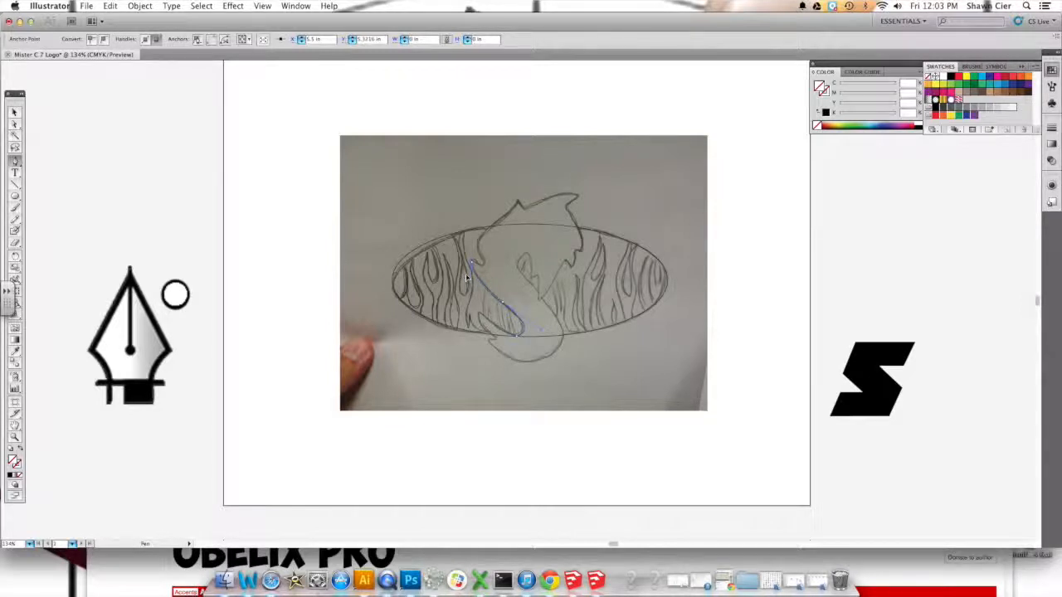
{"action": "left_click", "coordinate": [468, 279], "text": "super"}
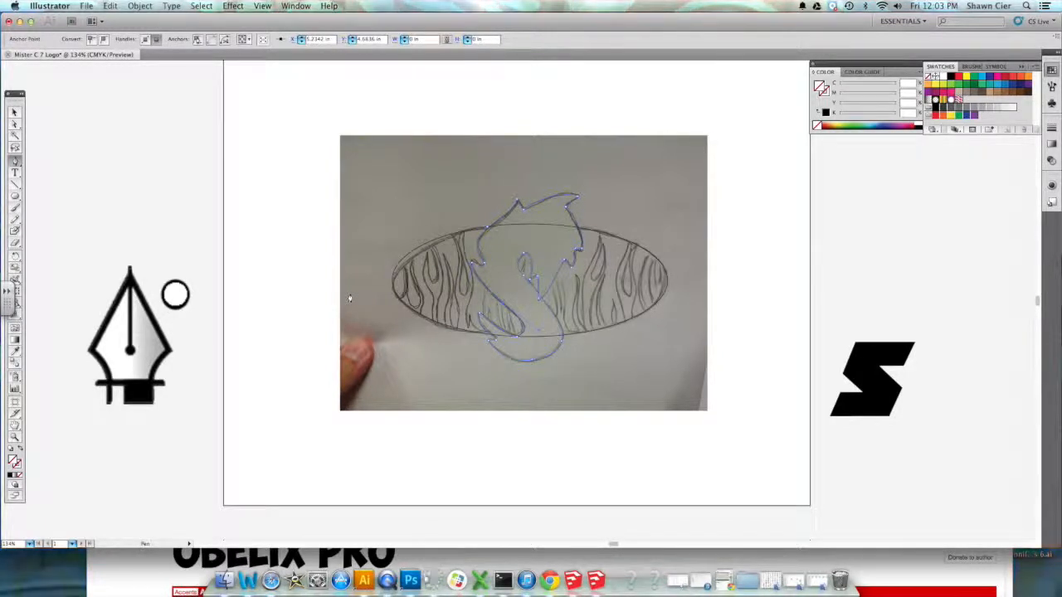
- Adjust the anchor point at the left spike of the S outline with the Direct Selection tool to match the sketch
{"action": "left_click", "coordinate": [14, 110]}
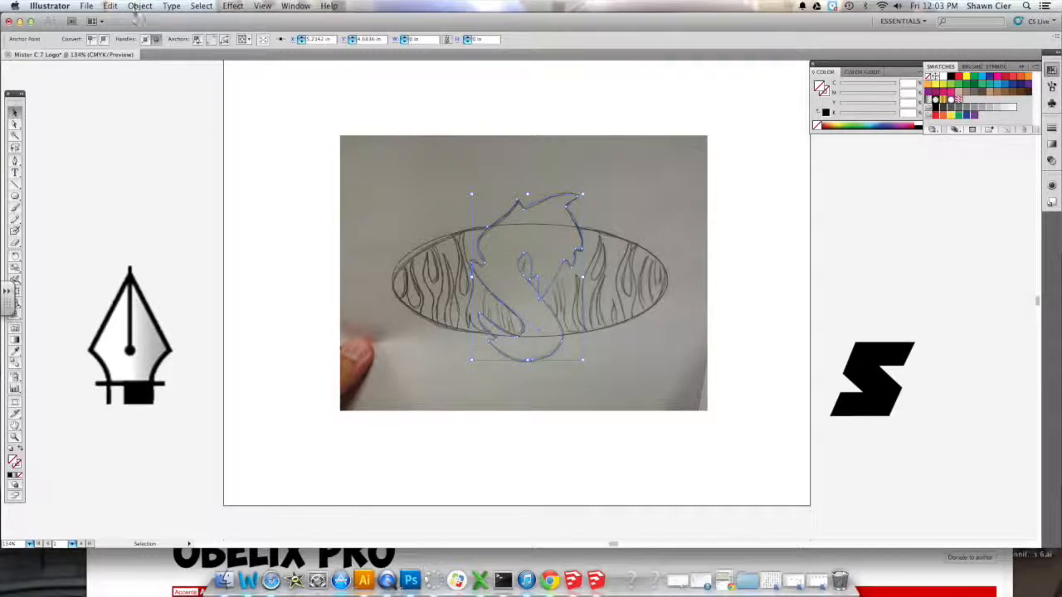
{"action": "left_click", "coordinate": [15, 125]}
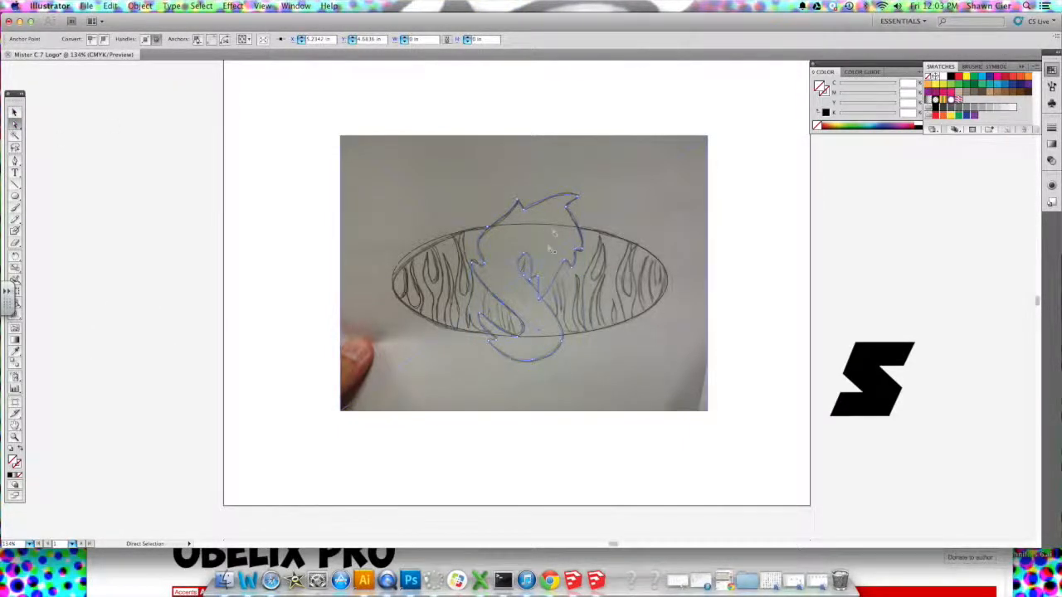
{"action": "left_click", "coordinate": [475, 267]}
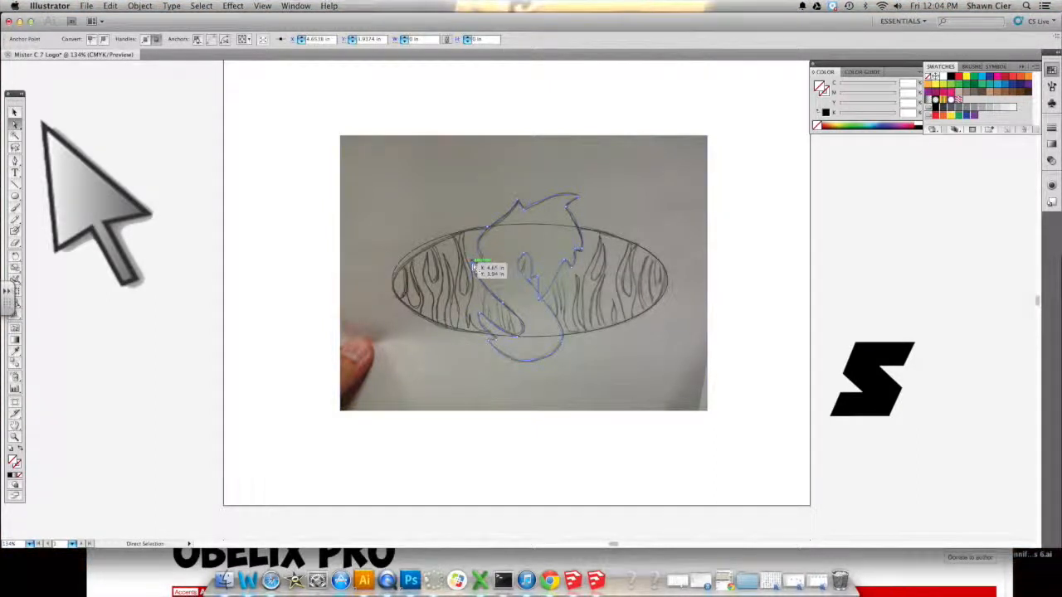
{"action": "left_click", "coordinate": [481, 268]}
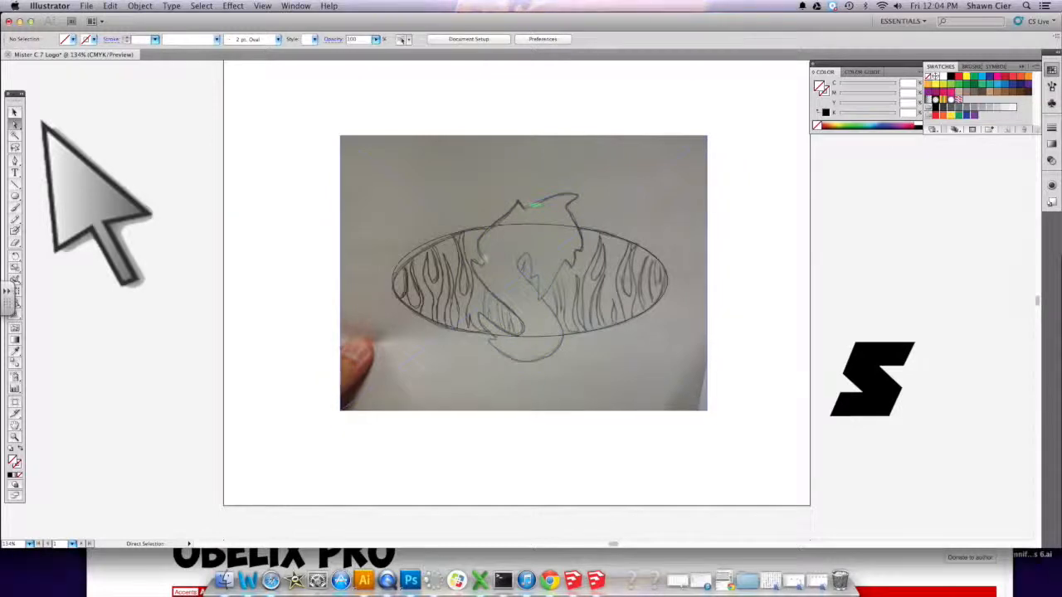
{"action": "left_click", "coordinate": [474, 264]}
{"action": "mouse_move", "coordinate": [473, 265]}
{"action": "left_mouse_down"}
{"action": "mouse_move", "coordinate": [449, 287]}
{"action": "mouse_move", "coordinate": [426, 284]}
{"action": "mouse_move", "coordinate": [473, 284]}
{"action": "left_mouse_up"}
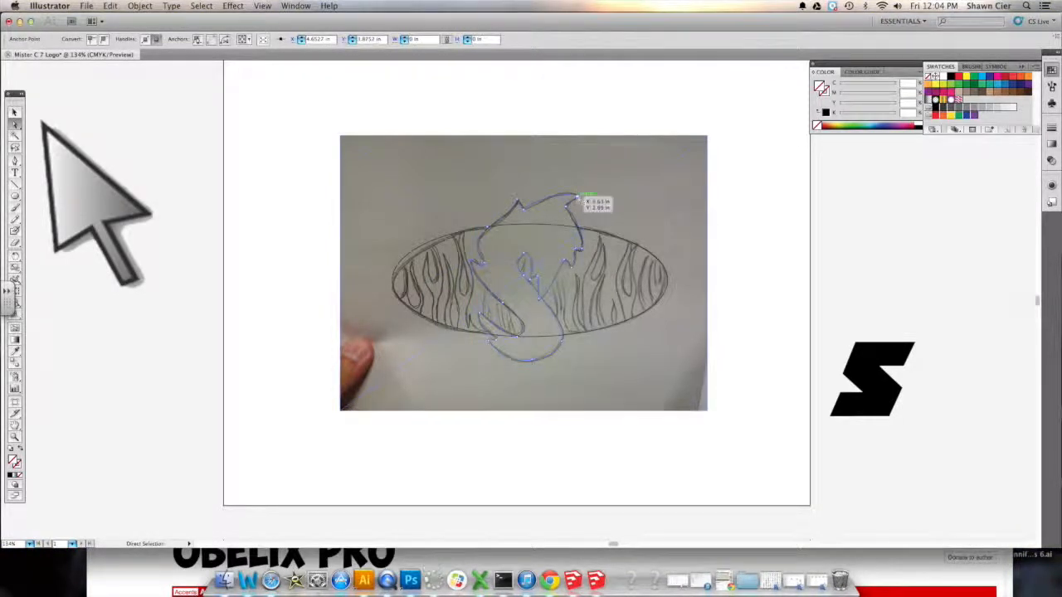
- Shift the anchor point at the upper-right flame tip of the S slightly outward
{"action": "left_click", "coordinate": [584, 226]}
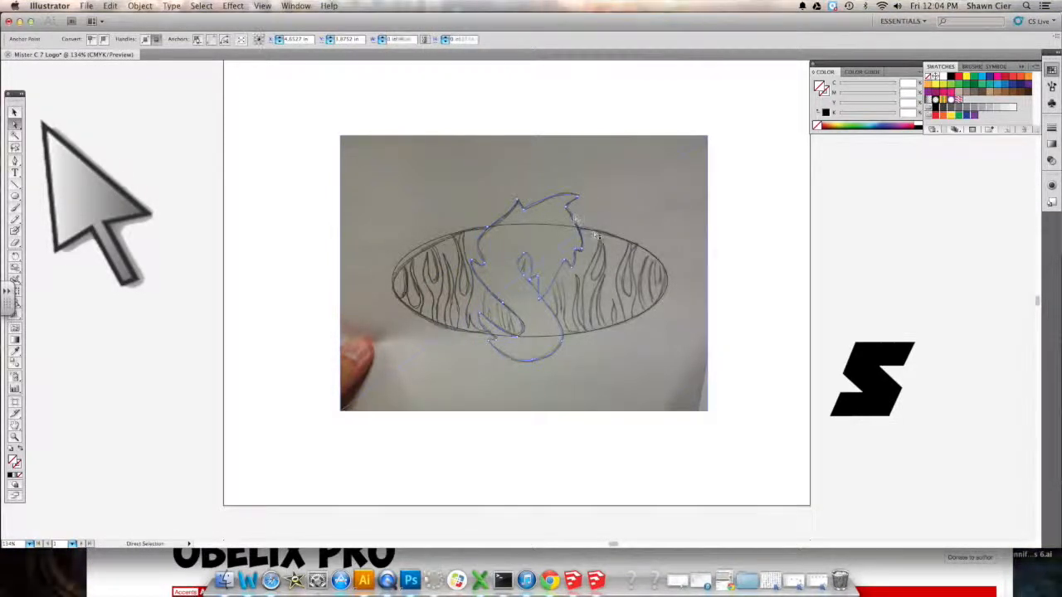
{"action": "left_click", "coordinate": [588, 238]}
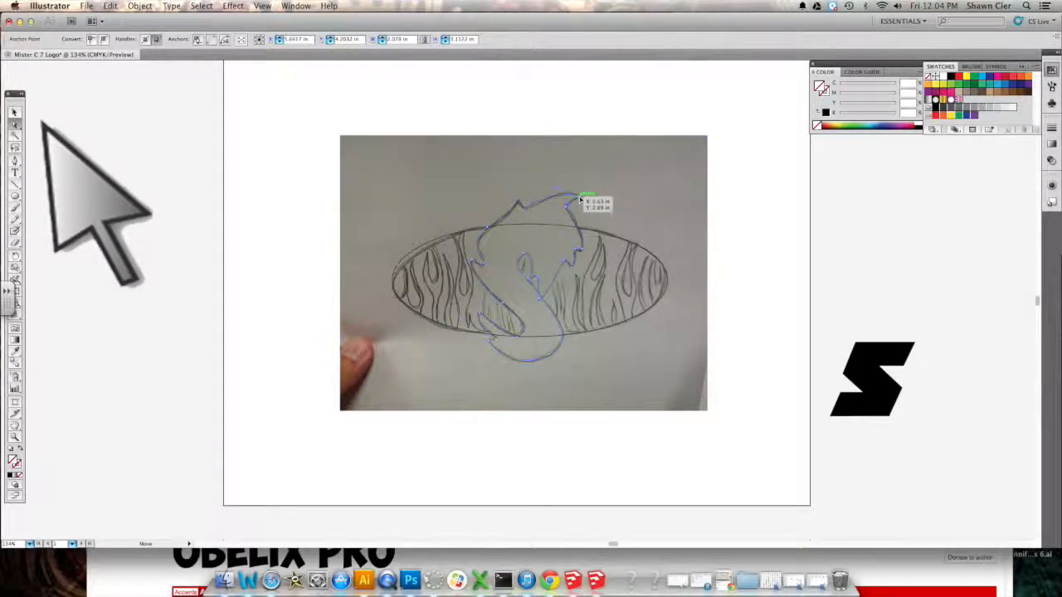
{"action": "left_click_drag", "start_coordinate": [580, 200], "coordinate": [583, 201]}
{"action": "left_click_drag", "start_coordinate": [582, 199], "coordinate": [581, 198]}
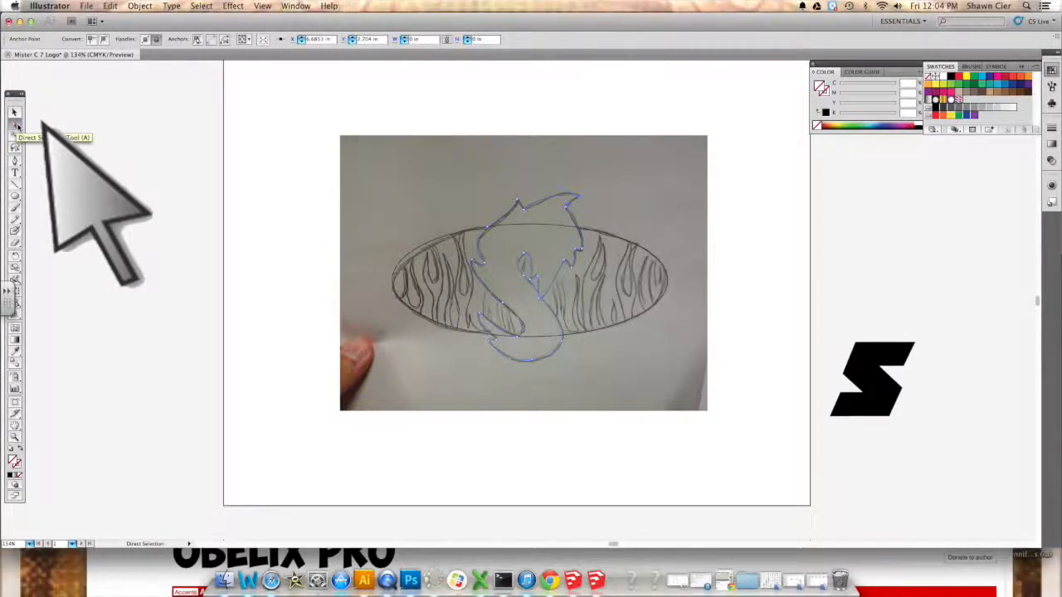
- Move the sketch photo leftward, clear of the traced ellipse and S, and deselect it
{"action": "mouse_move", "coordinate": [696, 182]}
{"action": "left_mouse_down"}
{"action": "mouse_move", "coordinate": [618, 172]}
{"action": "mouse_move", "coordinate": [232, 178]}
{"action": "mouse_move", "coordinate": [284, 186]}
{"action": "left_mouse_up"}
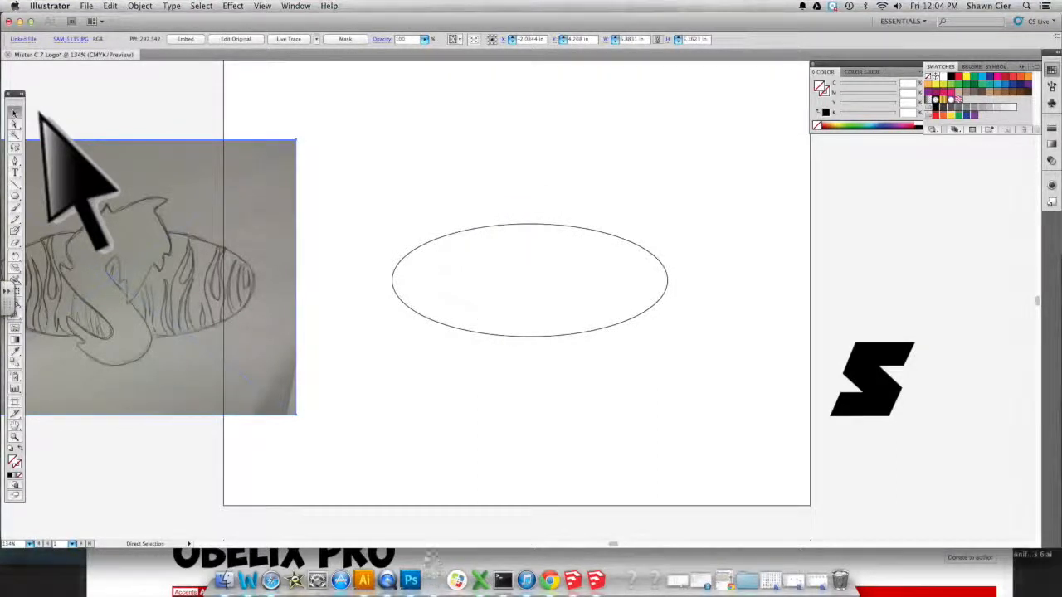
{"action": "key", "text": "v"}
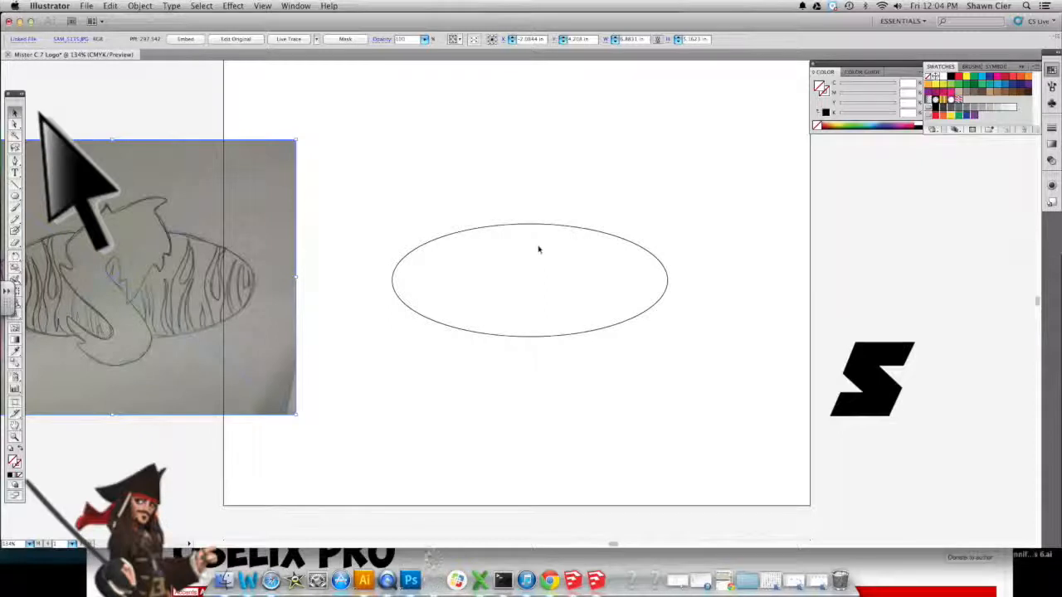
{"action": "left_click", "coordinate": [539, 249]}
- Give the traced S outline a white fill with a 1 pt black stroke, and deselect it
{"action": "left_click_drag", "start_coordinate": [586, 159], "coordinate": [483, 321]}
{"action": "left_click", "coordinate": [493, 299]}
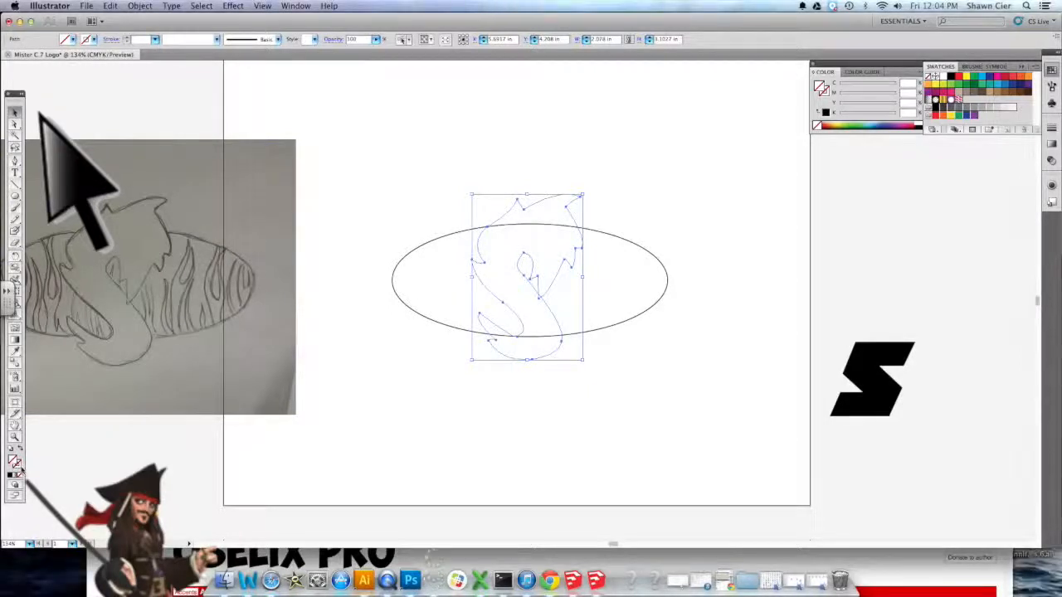
{"action": "left_click", "coordinate": [11, 474]}
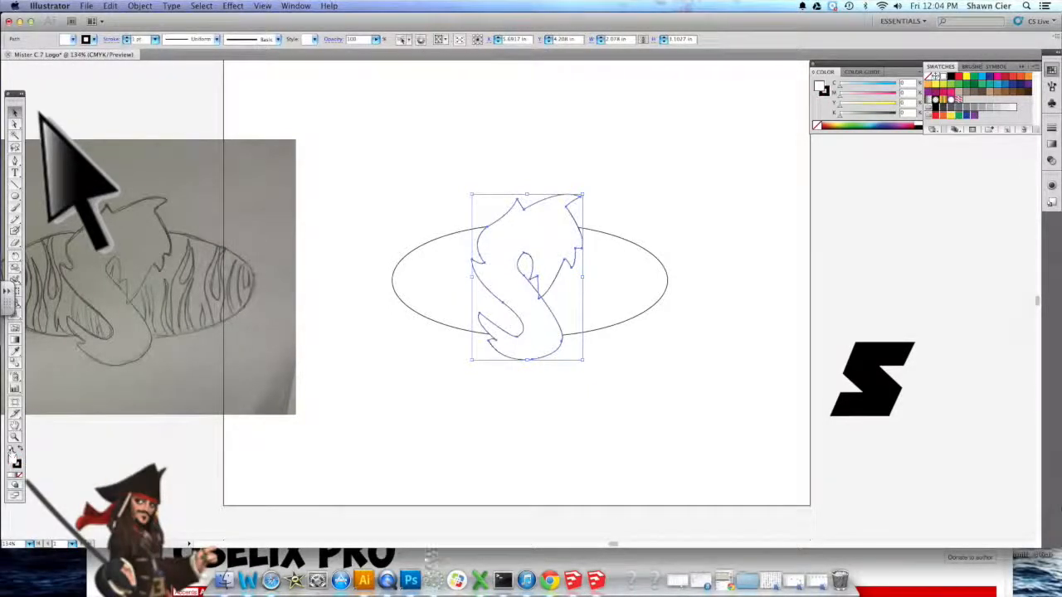
{"action": "left_click", "coordinate": [604, 456]}
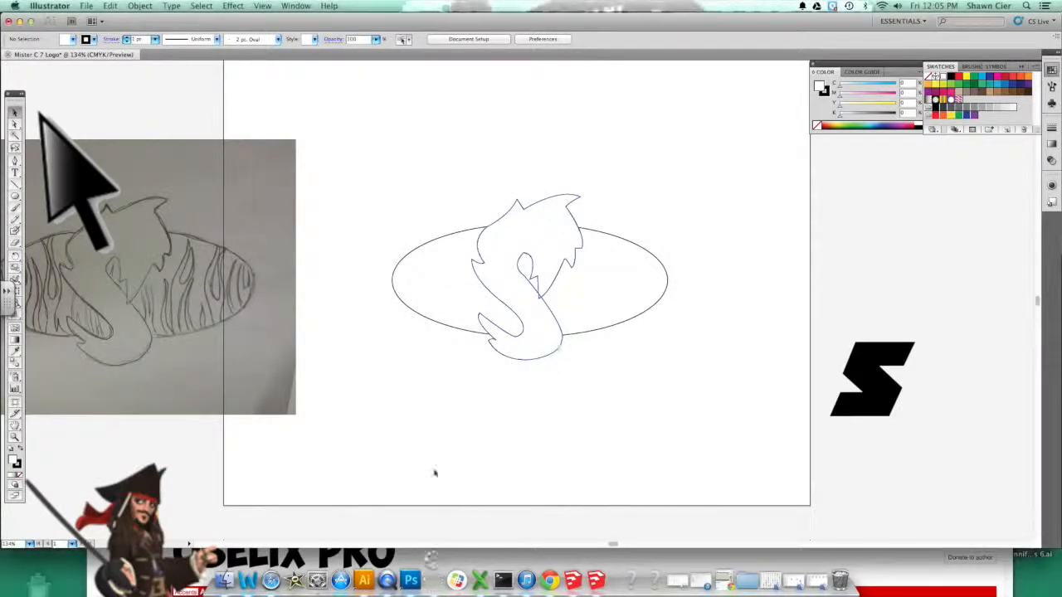
- Fill the traced S with blue and the ellipse with red, and exit isolation mode
{"action": "left_click", "coordinate": [15, 466]}
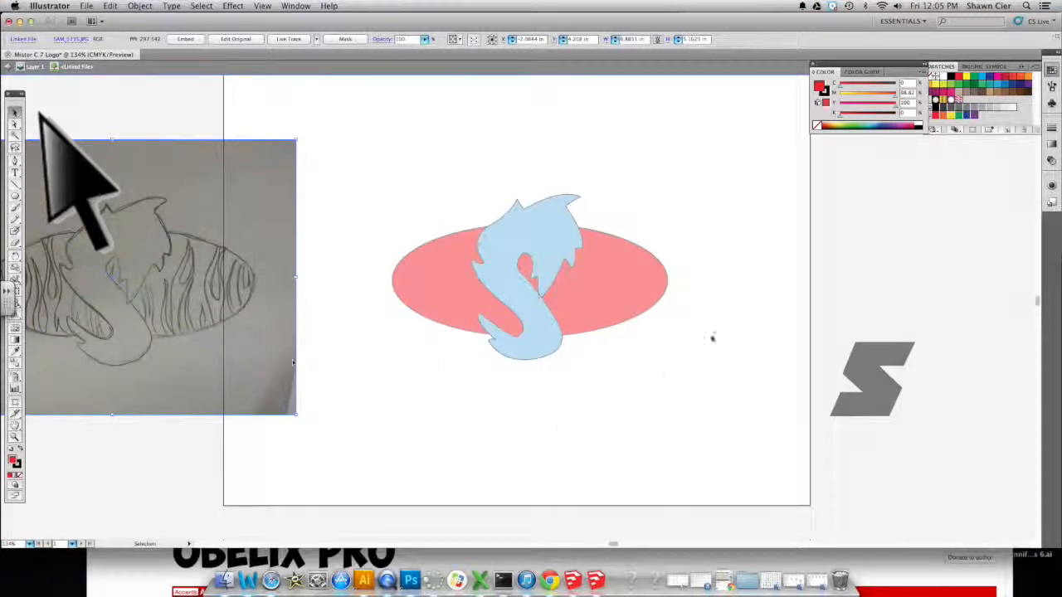
{"action": "double_click", "coordinate": [390, 409]}
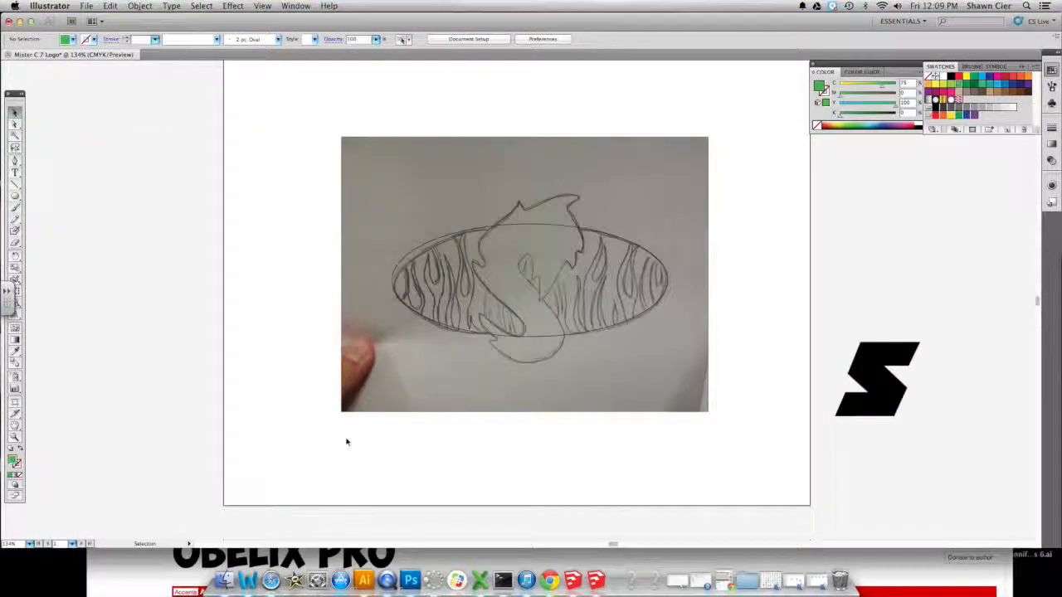
- Start the Pen tool with a green fill to trace the flames over the sketch photo
{"action": "left_click", "coordinate": [15, 161]}
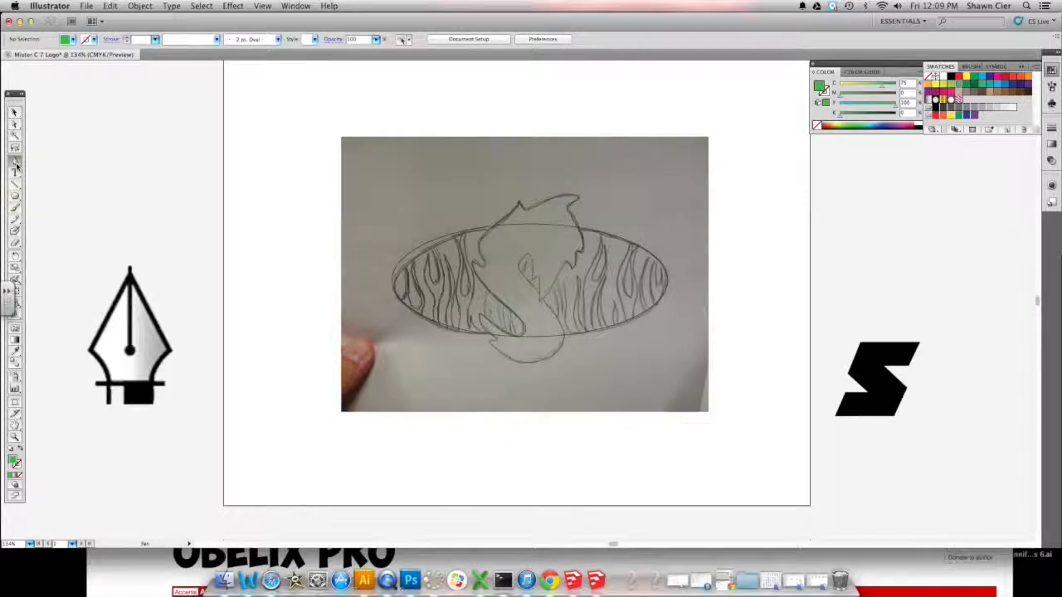